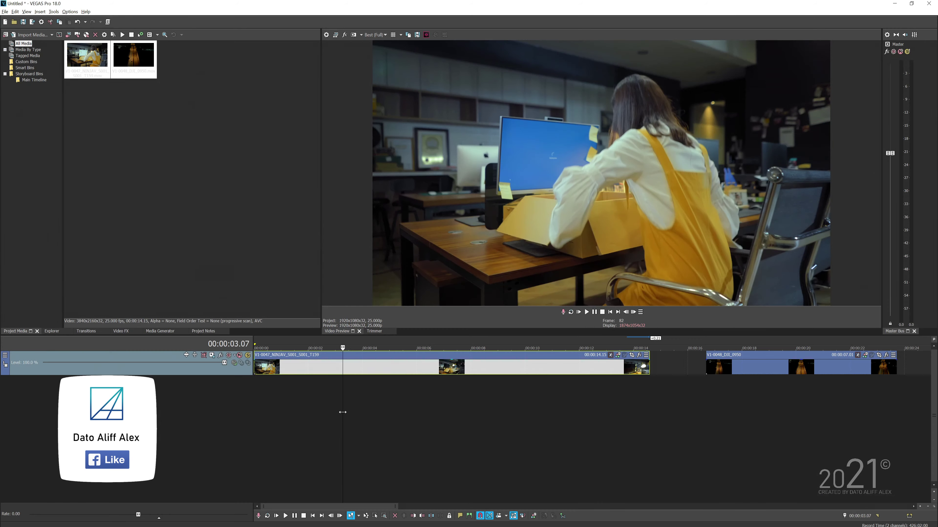
Step: Review the office clip and the night road clip on the timeline
drag(343, 412, 299, 409)
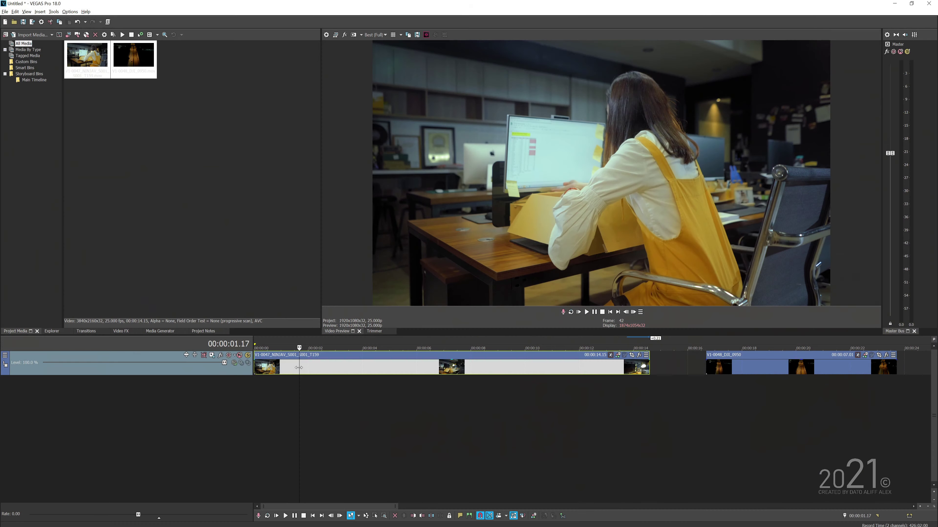
drag(299, 370, 614, 371)
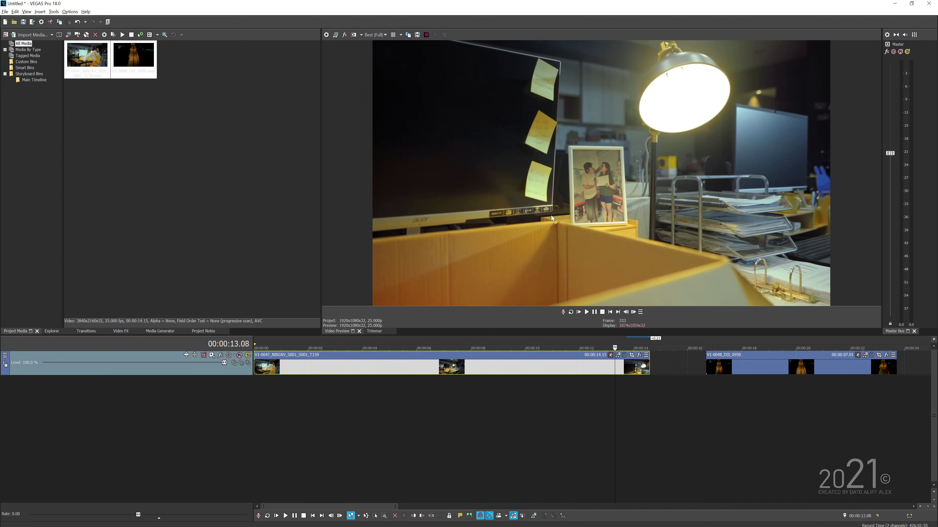
click(731, 366)
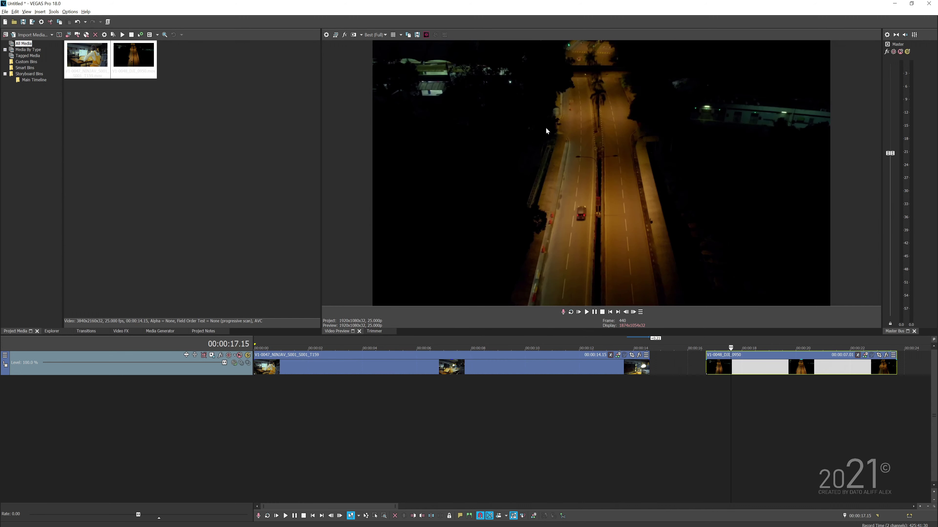
click(605, 370)
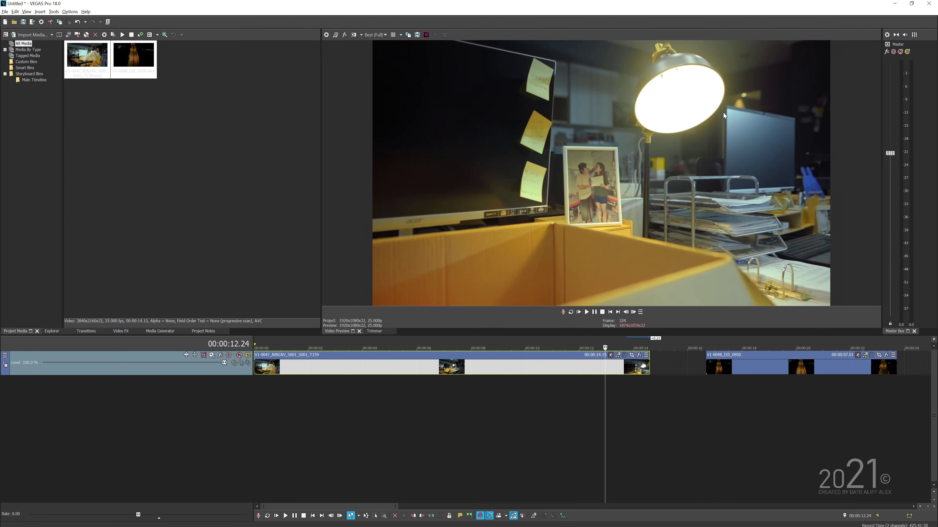
Step: Trim the end of the office clip to 00:00:13.18
click(466, 364)
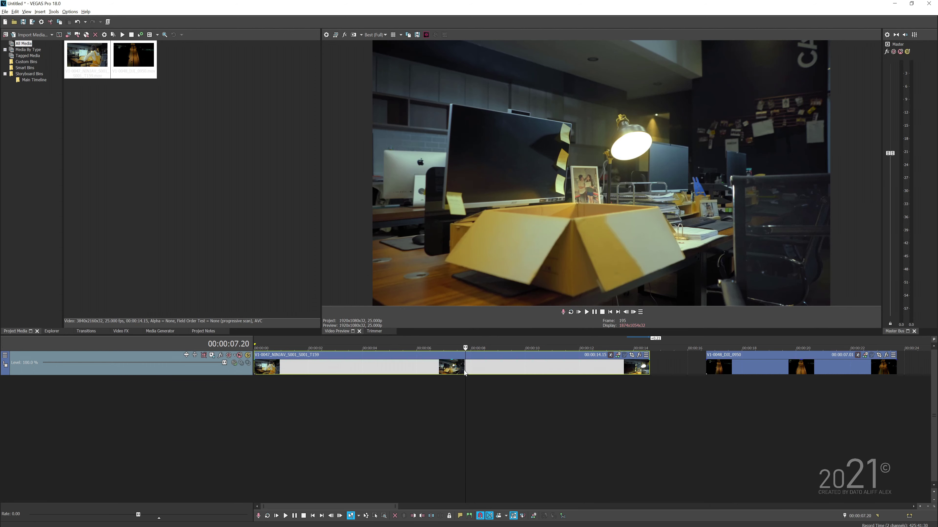
drag(465, 367, 626, 373)
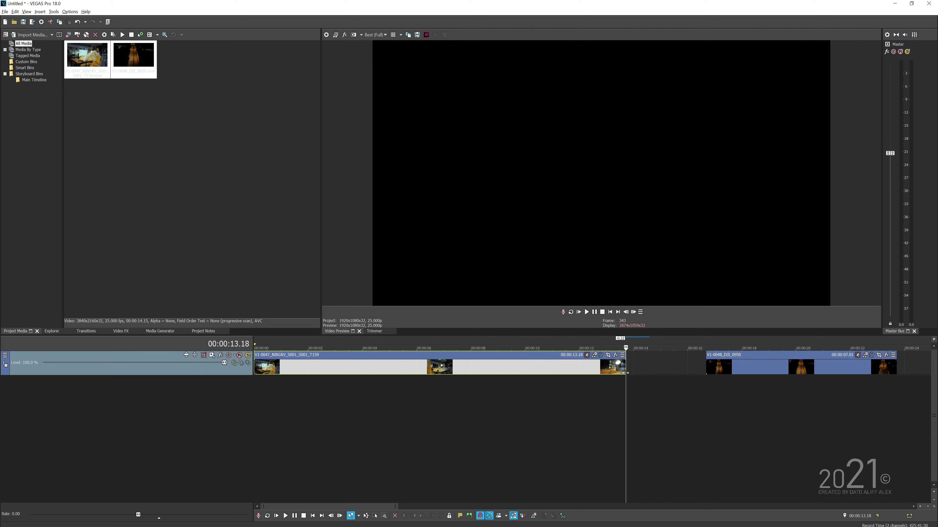
click(612, 376)
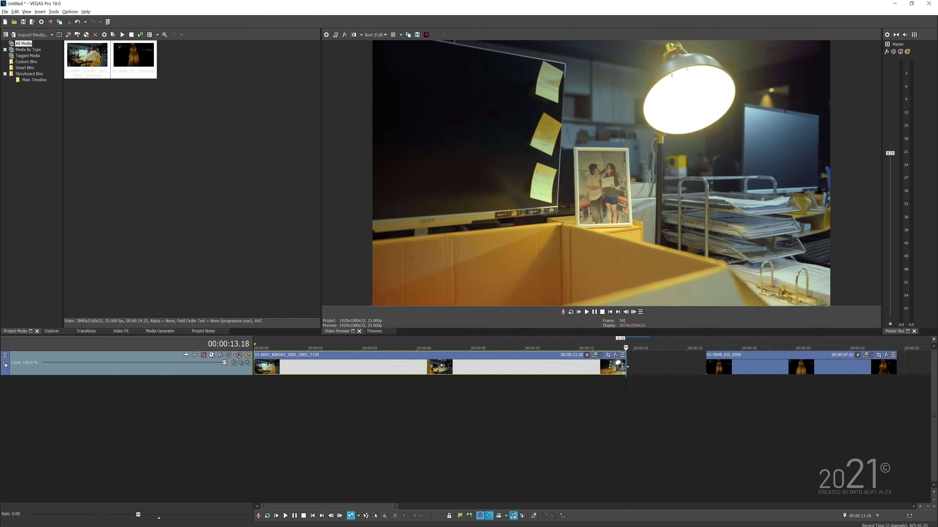
Step: Keyframe a pan/crop zoom on the office clip from full frame at 00:00:06.03 to about 2,126 × 1,196 around the framed photo at 00:00:13.18
drag(611, 367, 419, 395)
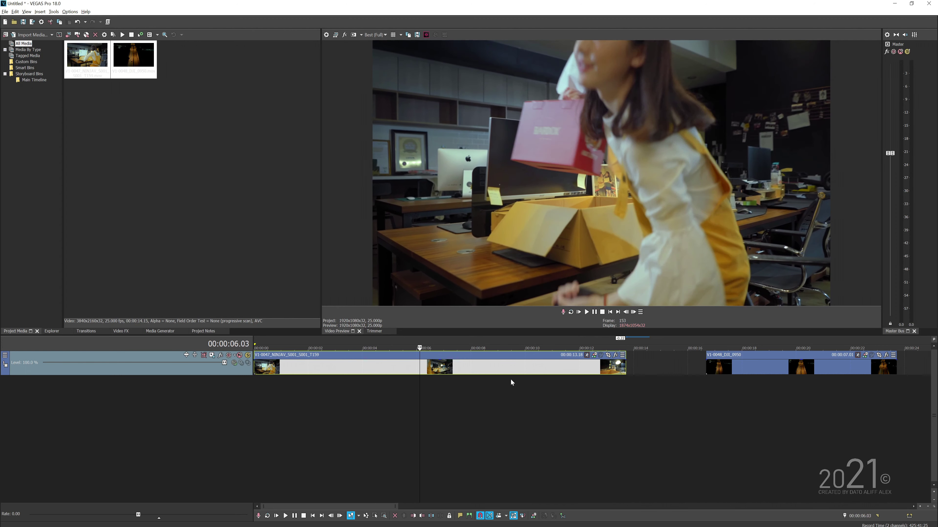
click(607, 355)
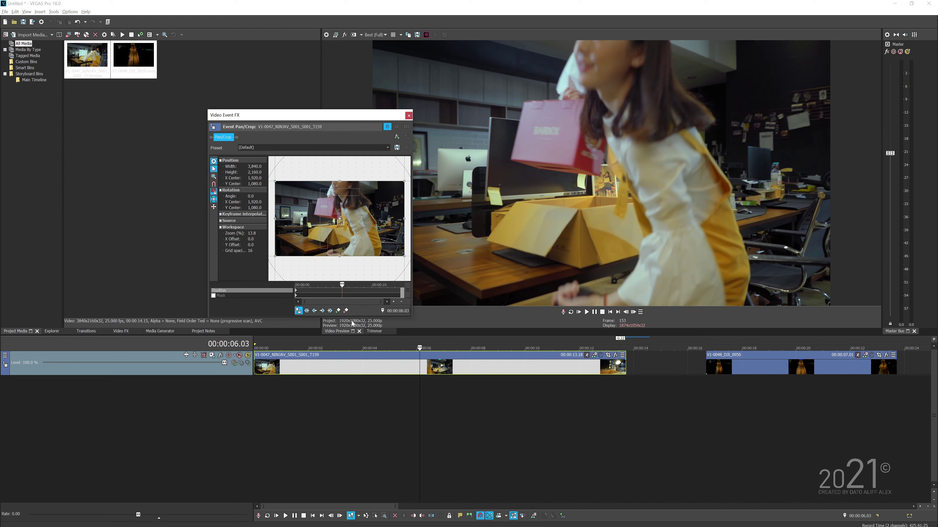
drag(364, 284, 416, 287)
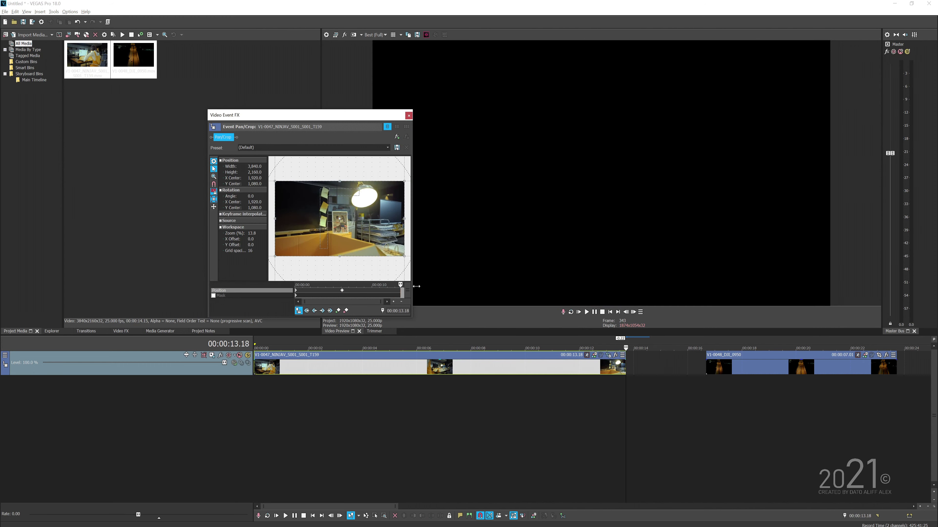
drag(404, 255, 376, 239)
scroll(350, 224, up, 3)
drag(411, 315, 473, 339)
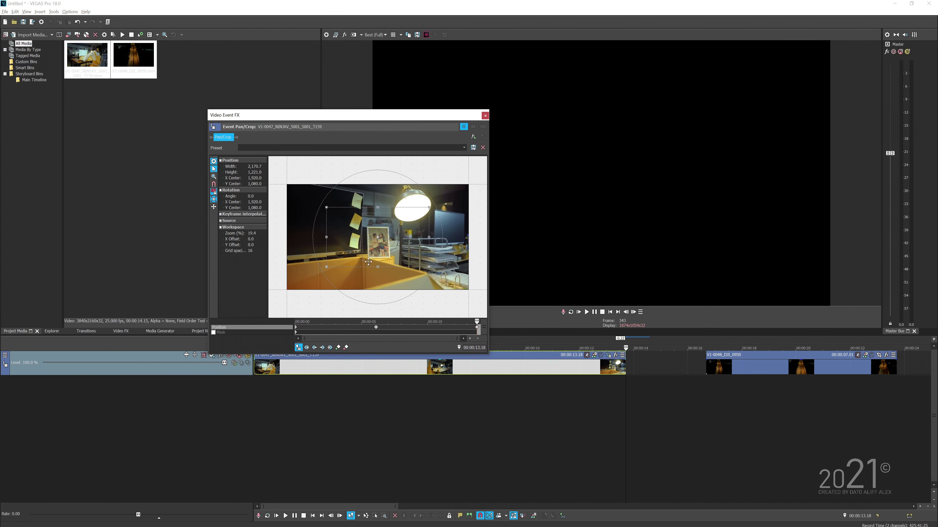
scroll(368, 261, up, 1)
drag(405, 244, 406, 251)
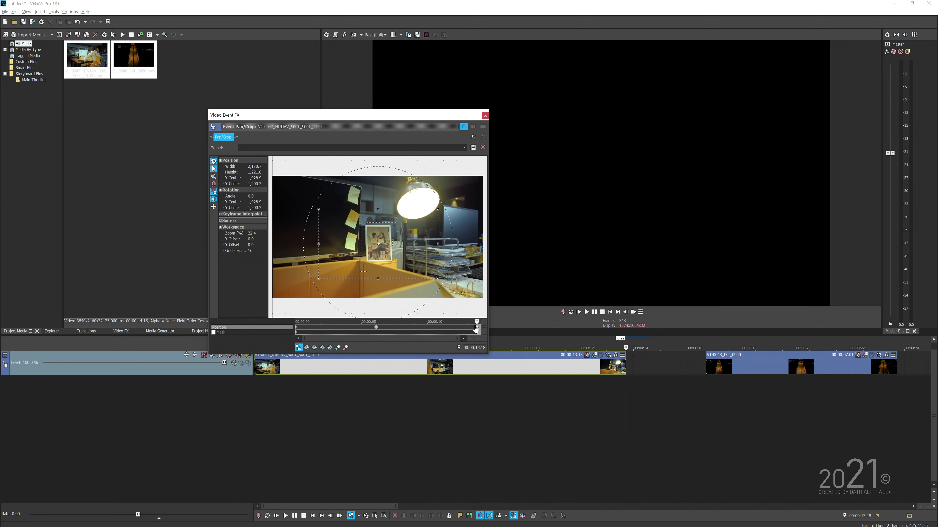
drag(437, 277, 436, 277)
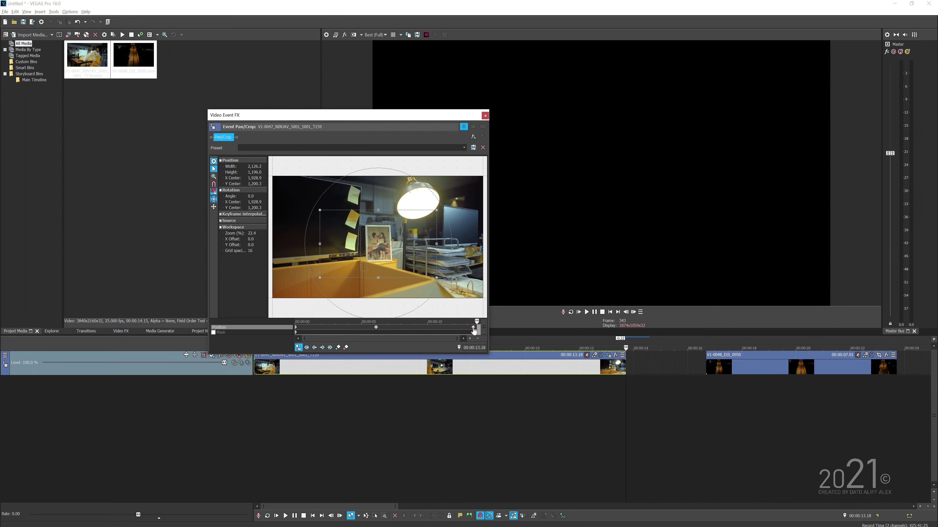
Step: Set the final pan/crop keyframe's interpolation to Slow, close the effect window, and play back the zoom
click(474, 330)
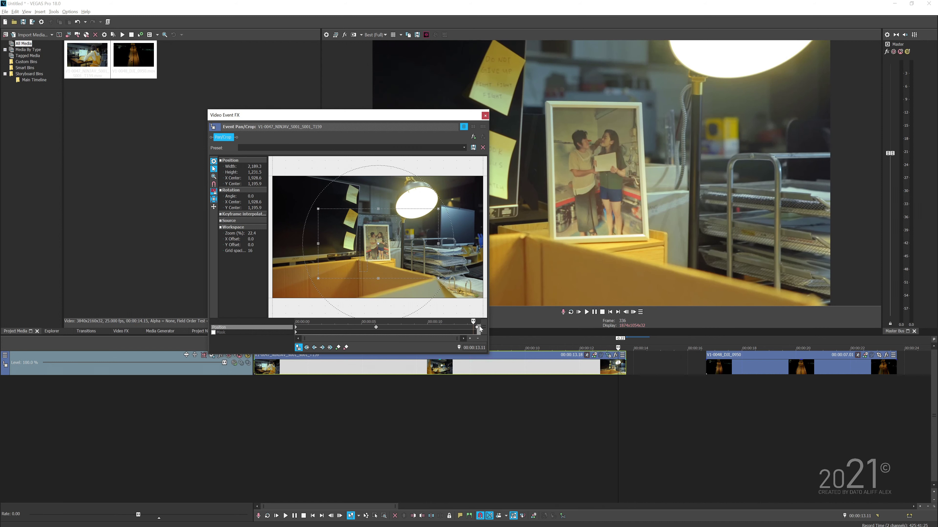
right_click(476, 327)
click(491, 383)
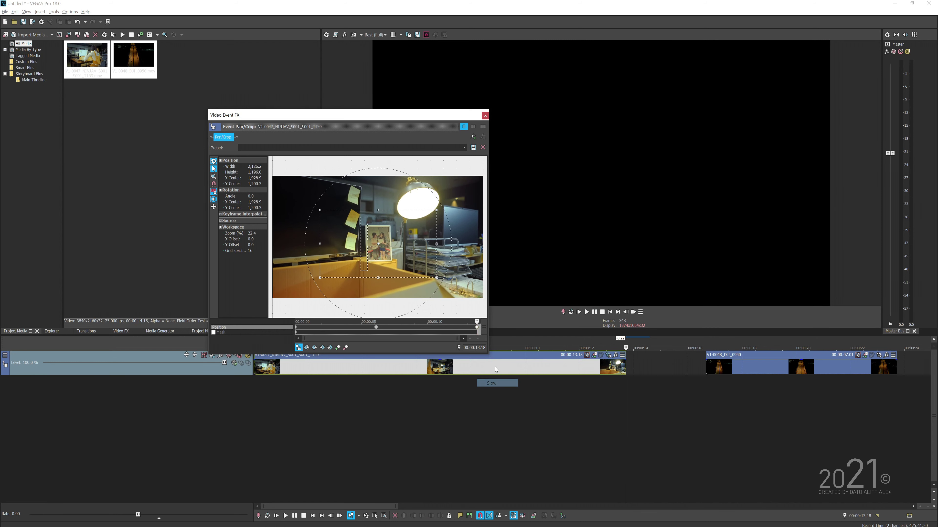
click(485, 115)
click(417, 371)
key(space)
Step: At 00:00:13.05, add a Motion Tracking mask region to the office clip and fit its corners to the picture inside the photo frame
drag(450, 373, 609, 384)
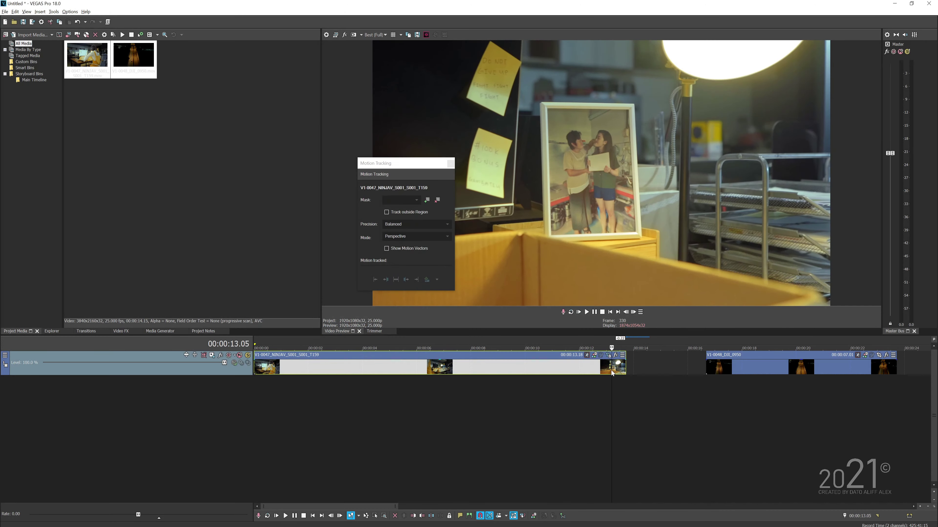
click(427, 199)
drag(595, 160, 591, 124)
drag(549, 163, 552, 233)
drag(640, 162, 635, 232)
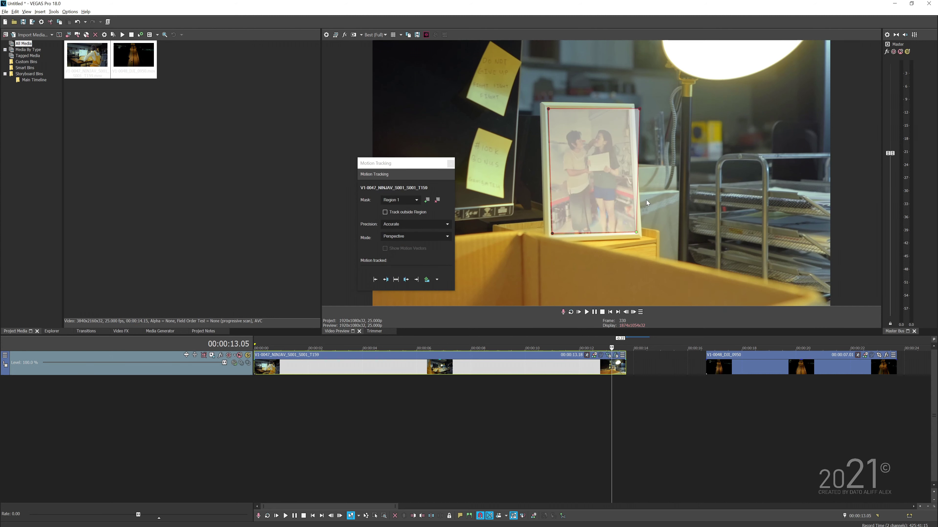
drag(640, 109, 628, 111)
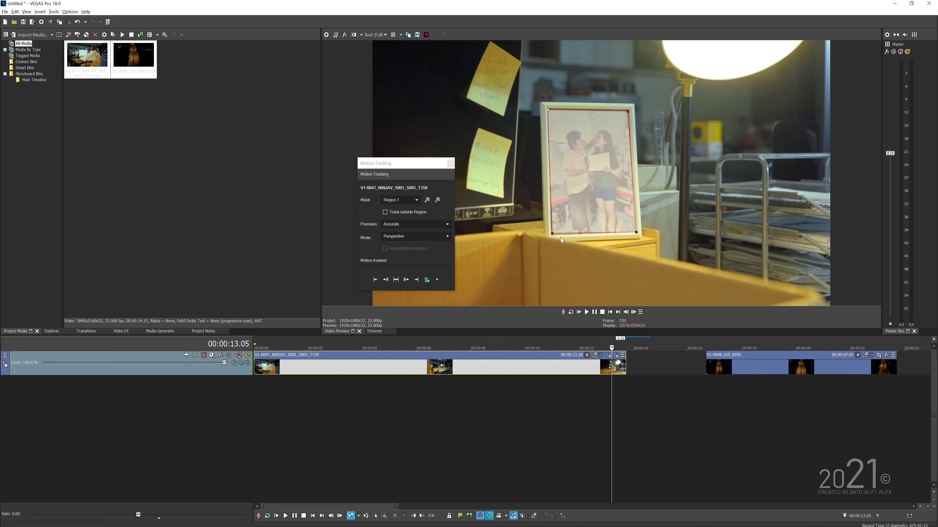
drag(552, 233, 551, 234)
drag(627, 112, 629, 113)
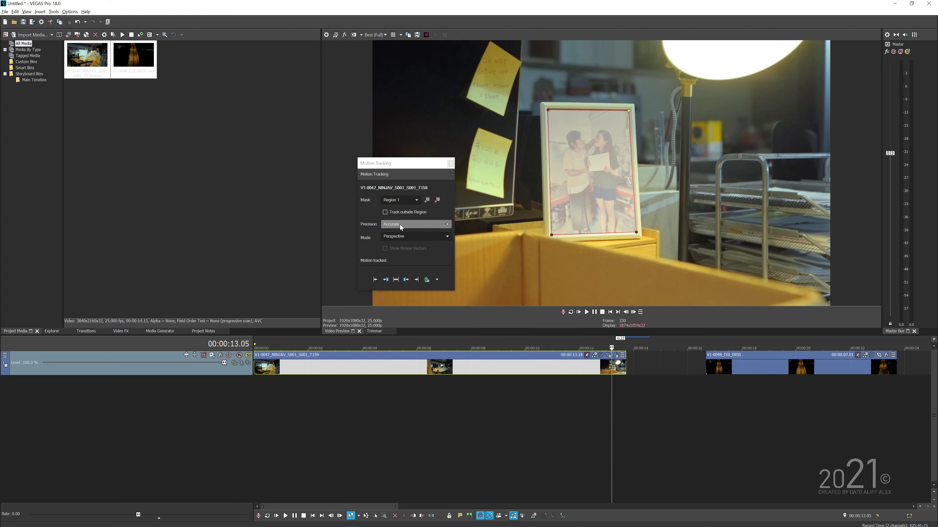
Step: Set the tracking mode to Scale & Location and track the photo region through the clip
click(411, 238)
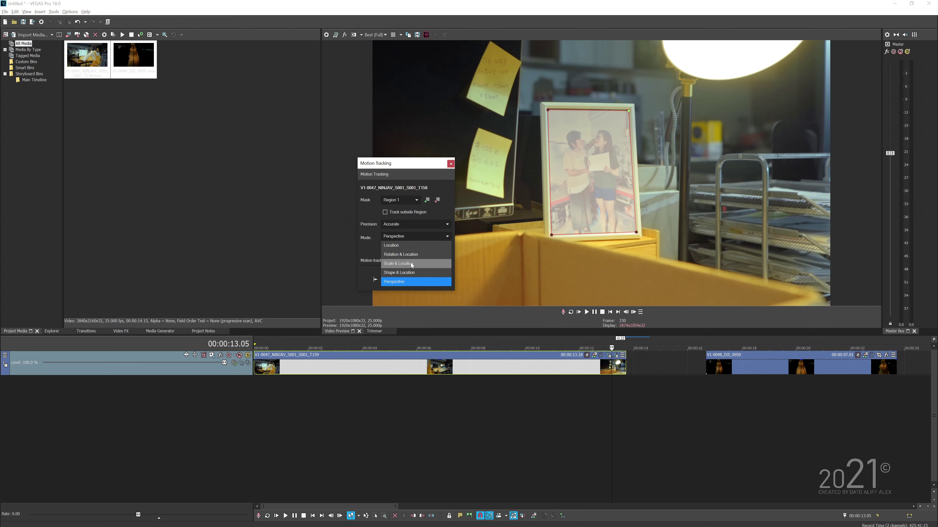
click(411, 263)
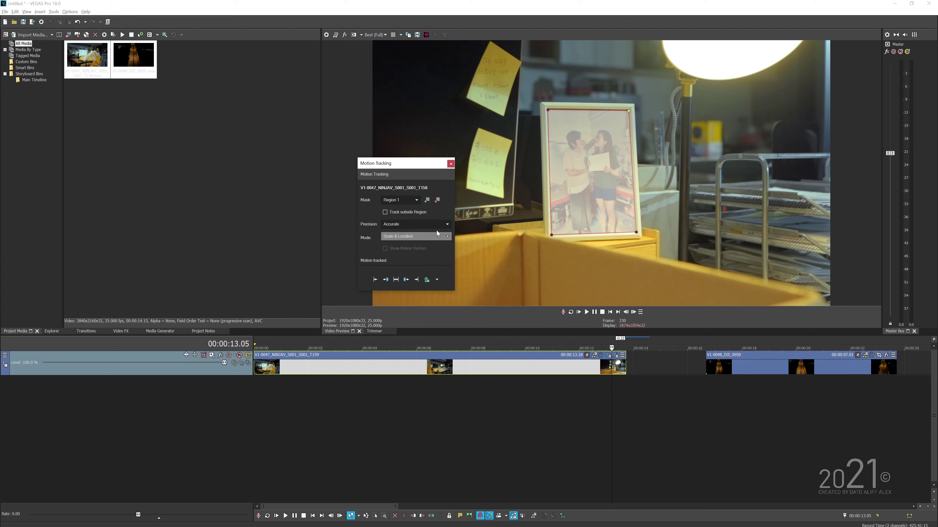
click(416, 280)
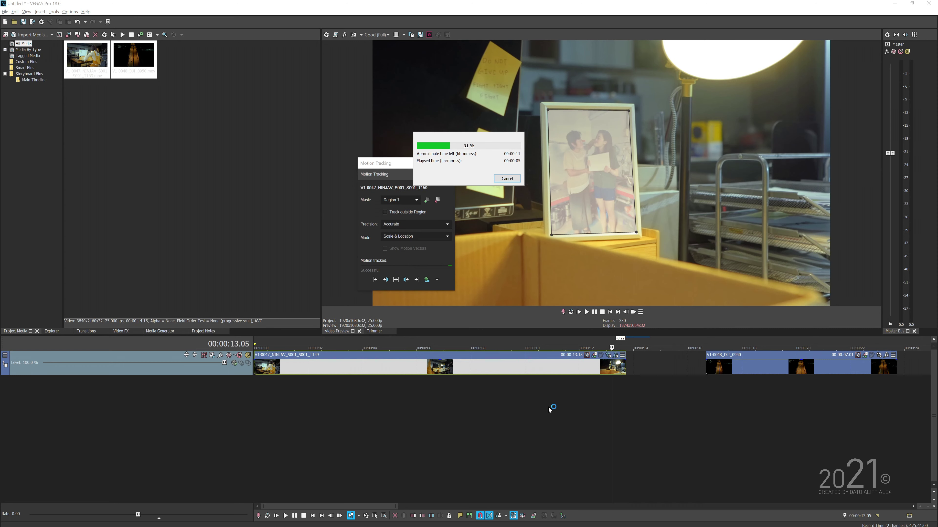
Step: Scrub through the office clip to check how the tracked region follows the photo, and close Motion Tracking
mouse_move(420, 366)
mouse_down()
mouse_move(545, 366)
mouse_move(406, 375)
mouse_up()
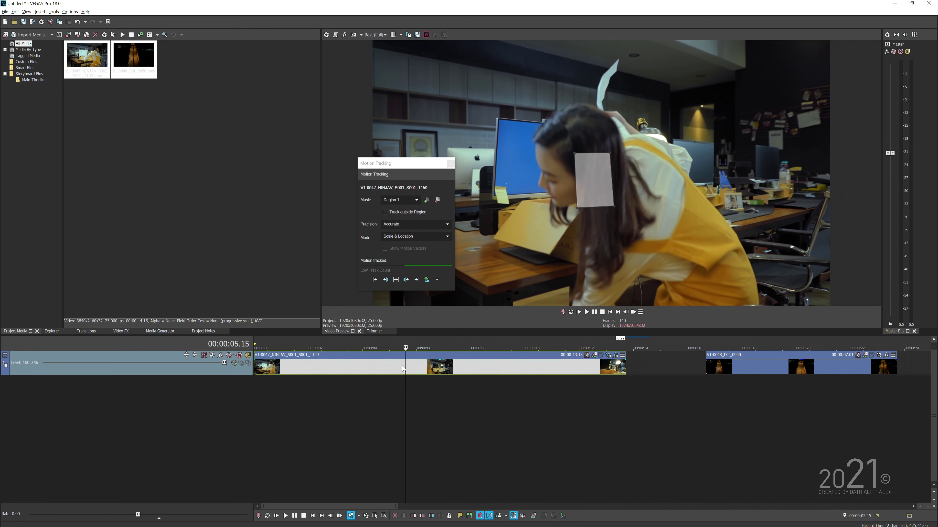
drag(405, 366, 532, 382)
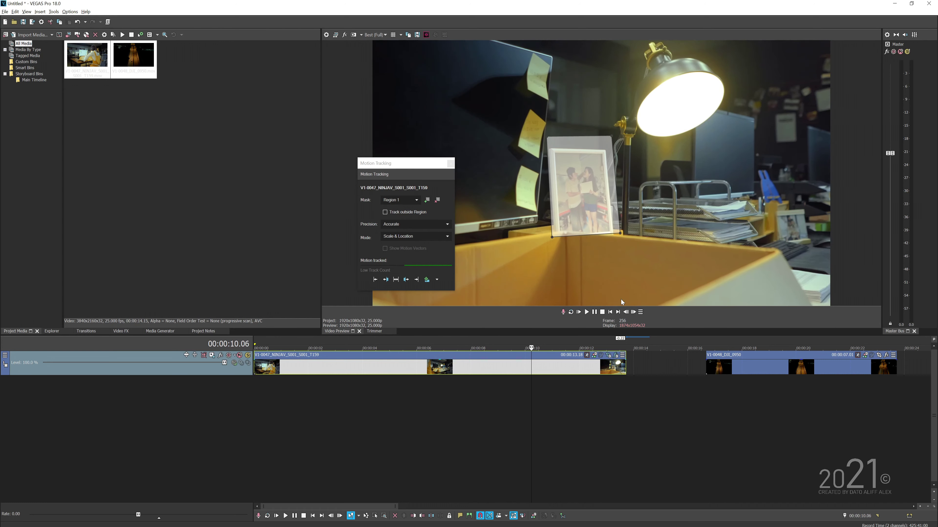
drag(540, 367, 295, 384)
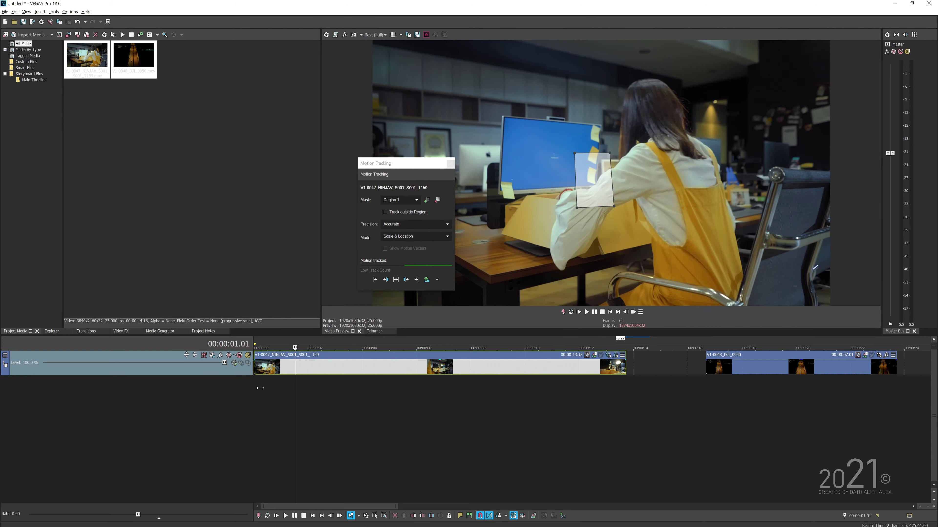
drag(529, 388, 581, 401)
click(453, 165)
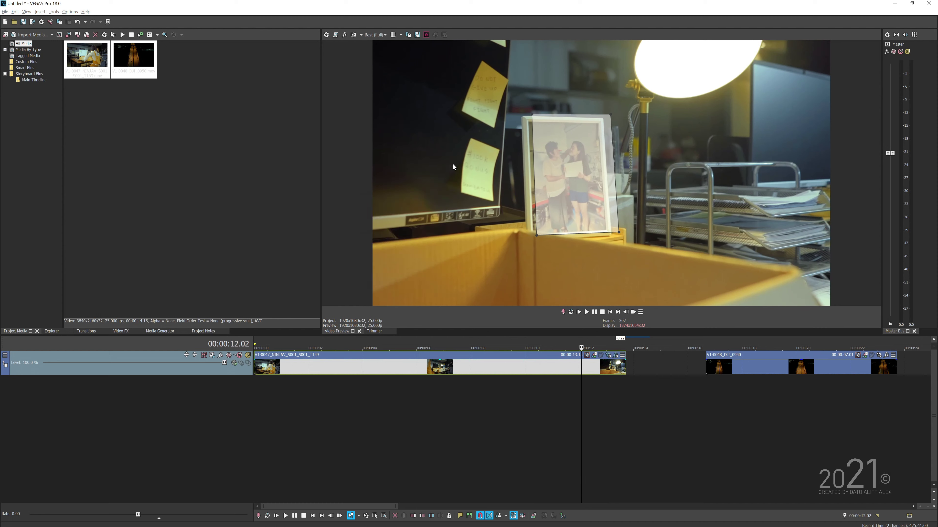
Step: Apply the default Bézier Masking effect from the favorite video effects to the office clip
click(123, 331)
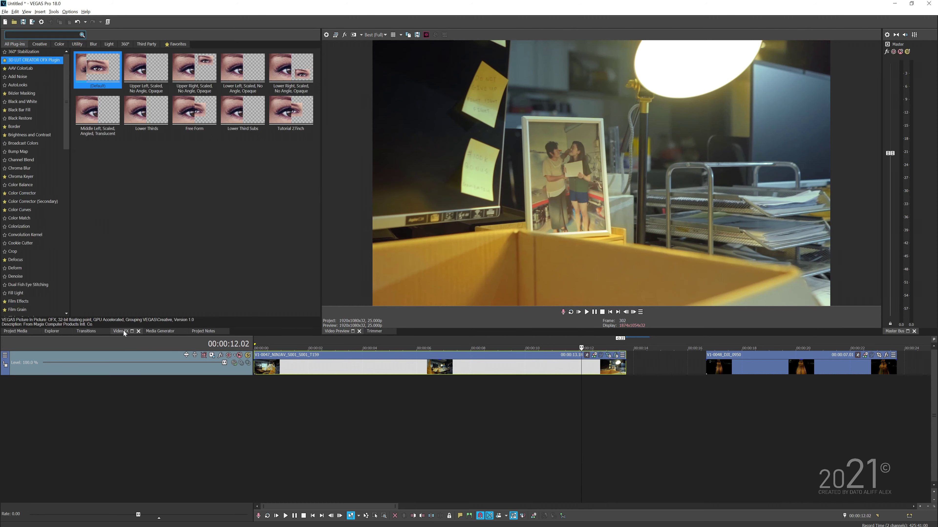
click(174, 44)
click(30, 69)
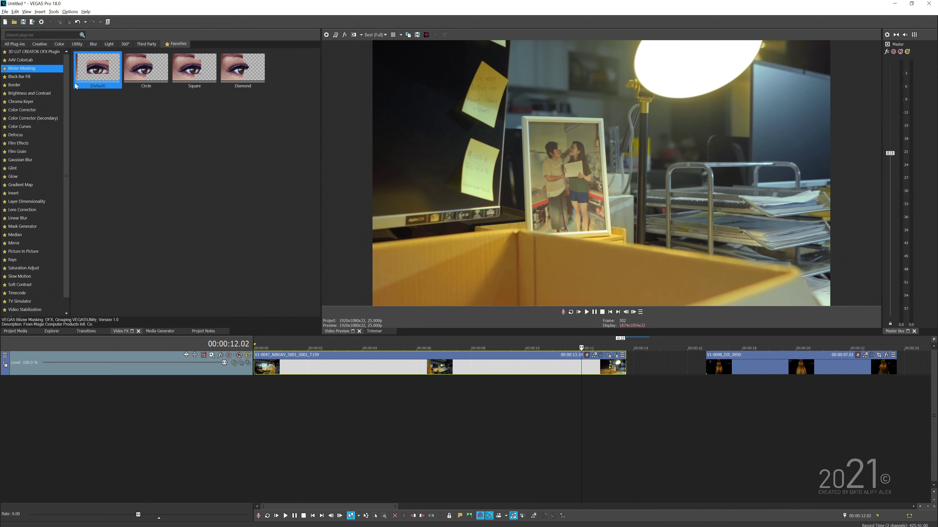
drag(97, 71, 98, 72)
drag(594, 375, 593, 375)
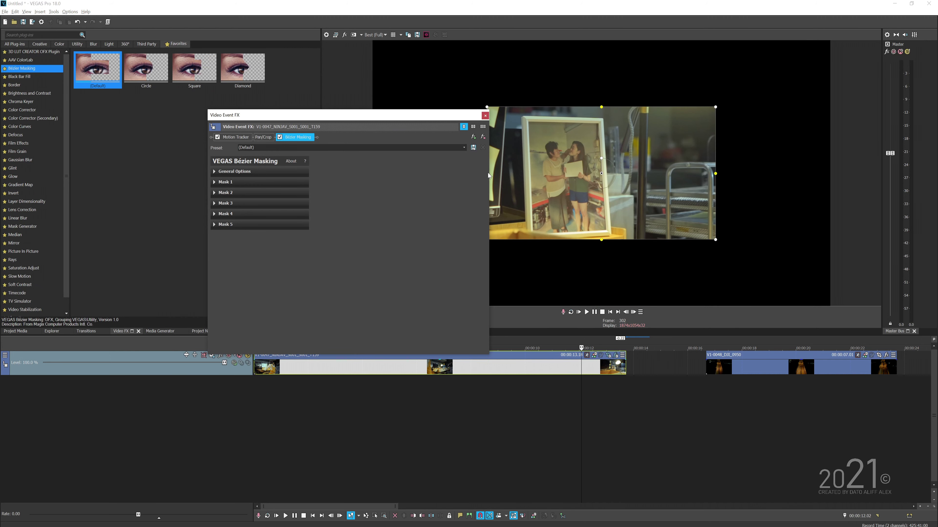
Step: Enable Mask FX in the Bézier Masking general options
drag(340, 115, 329, 123)
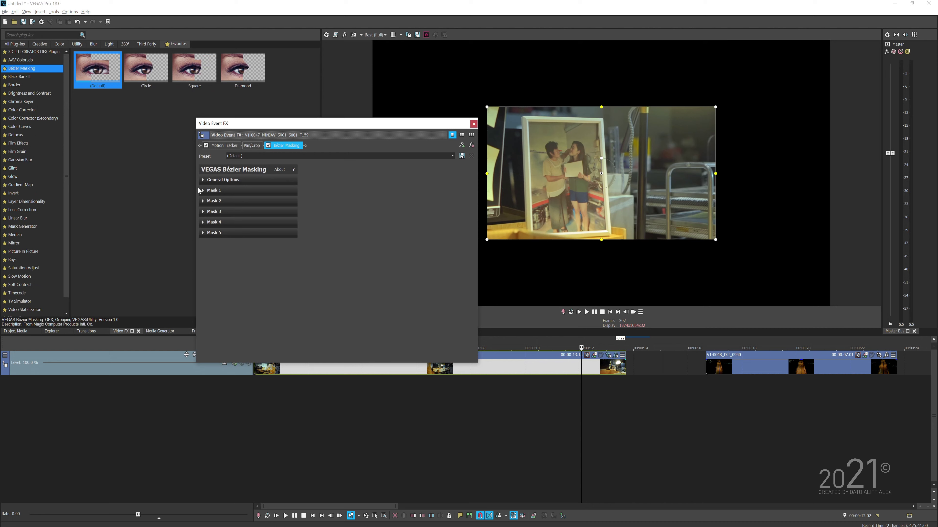
click(202, 181)
click(299, 201)
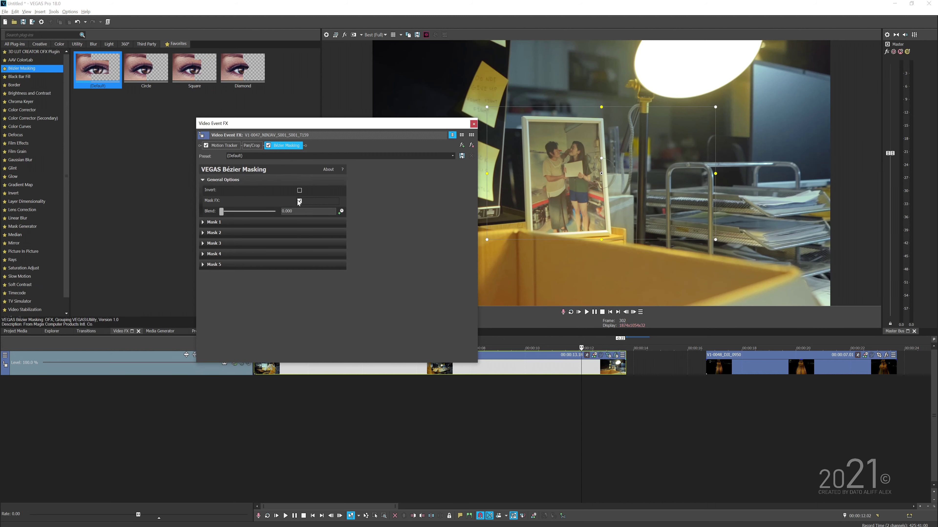
Step: Set Mask 1 to the Curve type and turn on its edit mode with the Add tool
click(202, 180)
click(204, 191)
drag(289, 123, 209, 112)
click(215, 200)
click(223, 222)
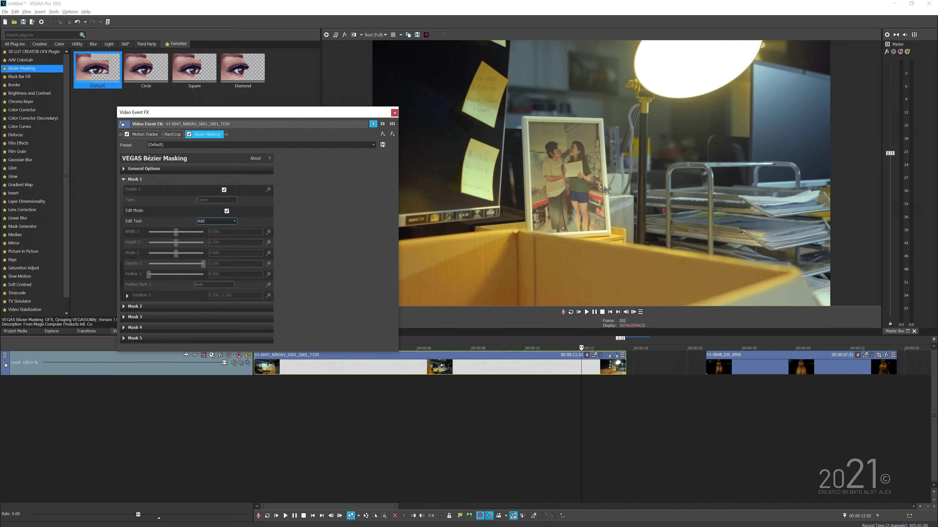
Step: At 00:00:13.13, draw a closed four-point mask around the inner corners of the photo frame and set the edit tool to Normal
scroll(631, 377, up, 2)
click(641, 368)
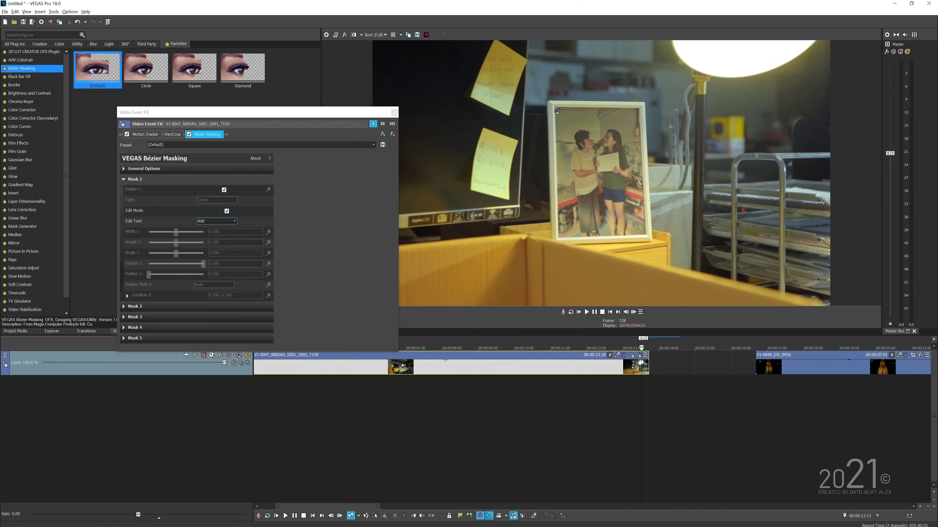
click(555, 107)
click(639, 109)
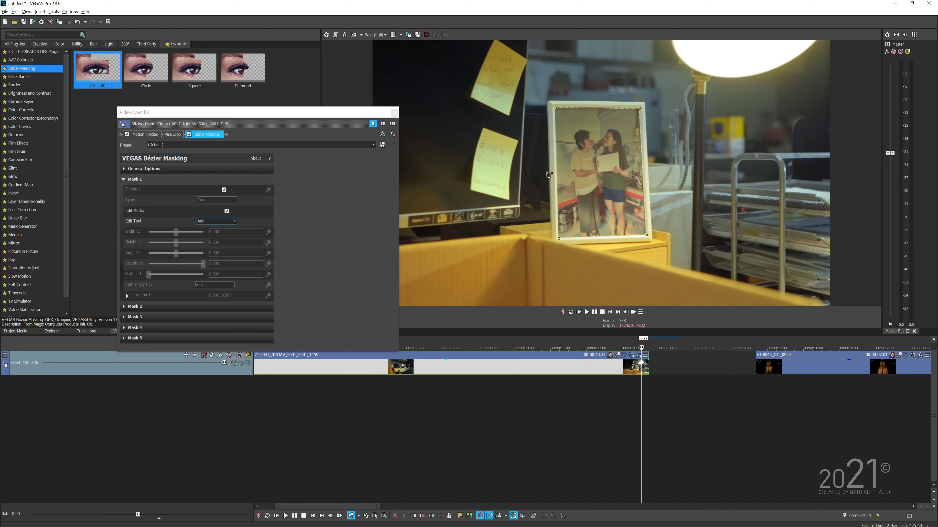
click(555, 108)
click(646, 235)
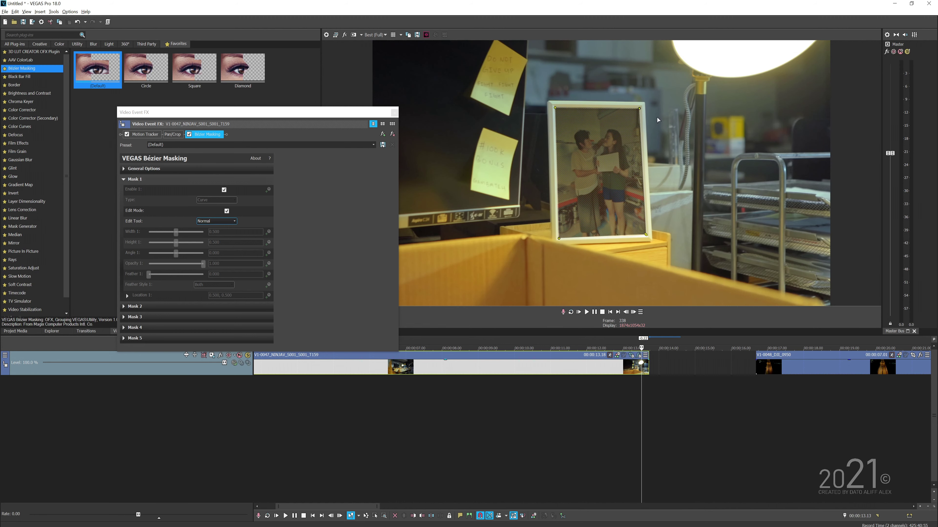
Step: Turn on Invert in the Bézier Masking general options and close the effect window
click(135, 179)
click(143, 168)
click(220, 179)
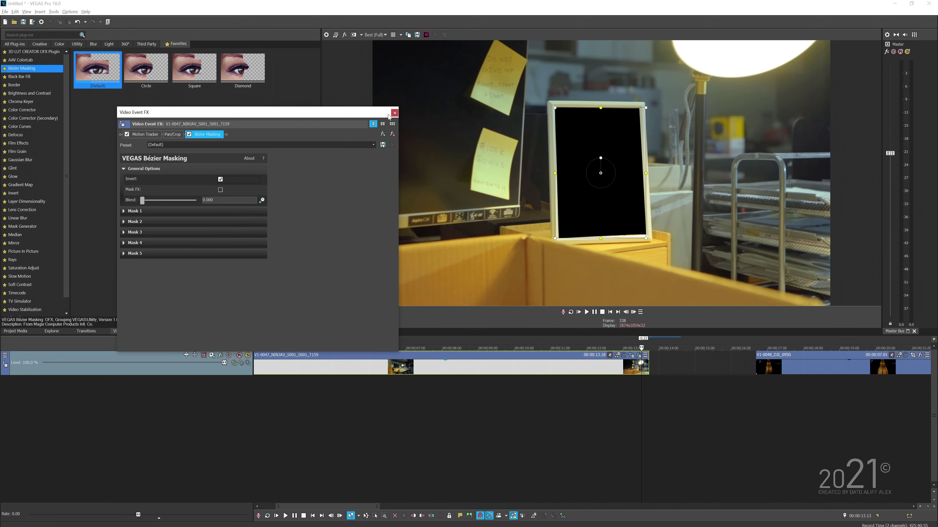
click(394, 112)
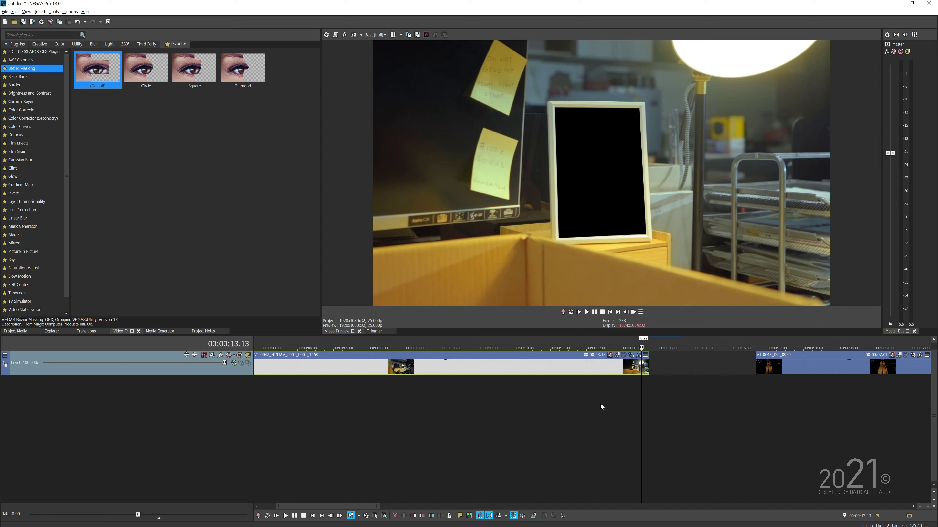
Step: Motion-track the Bézier 1.1 mask on the office clip forward and backward with Accurate precision and Perspective mode
click(610, 355)
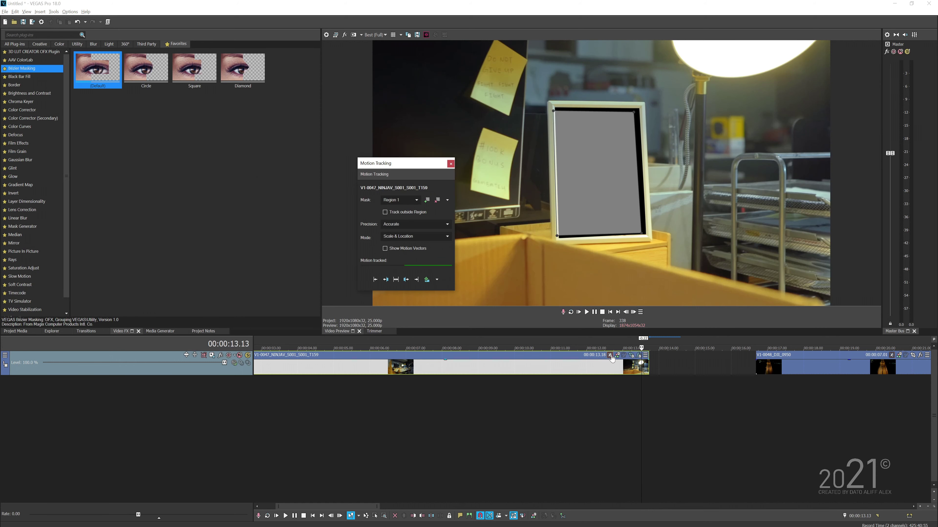
click(406, 218)
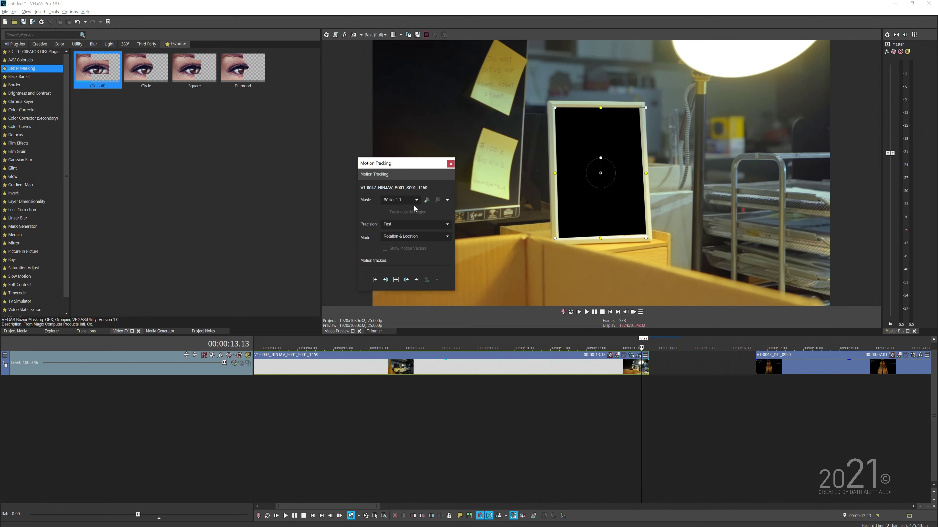
click(421, 223)
click(405, 248)
click(443, 236)
click(407, 281)
click(396, 280)
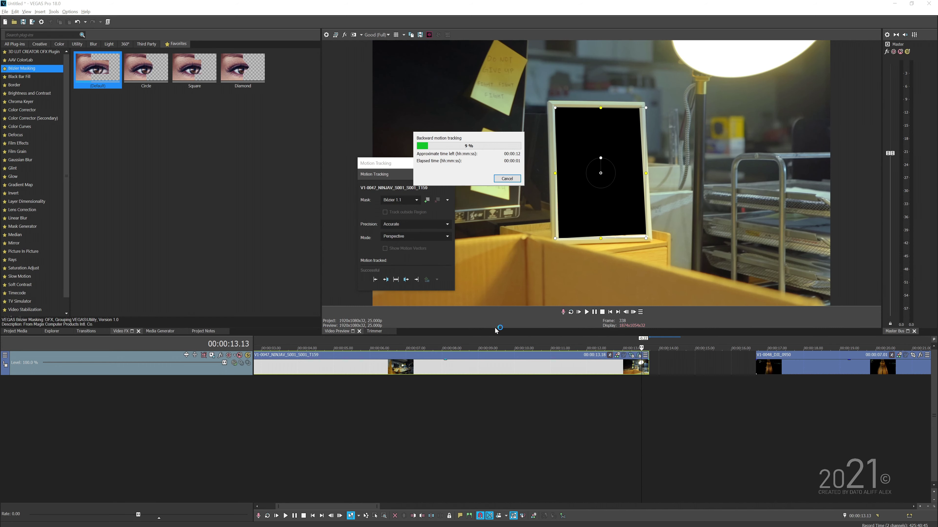
Step: Move the night road clip to a new track beneath the office clip so it overlaps the office clip's end
drag(641, 386, 620, 435)
drag(791, 373, 681, 402)
drag(680, 392, 618, 390)
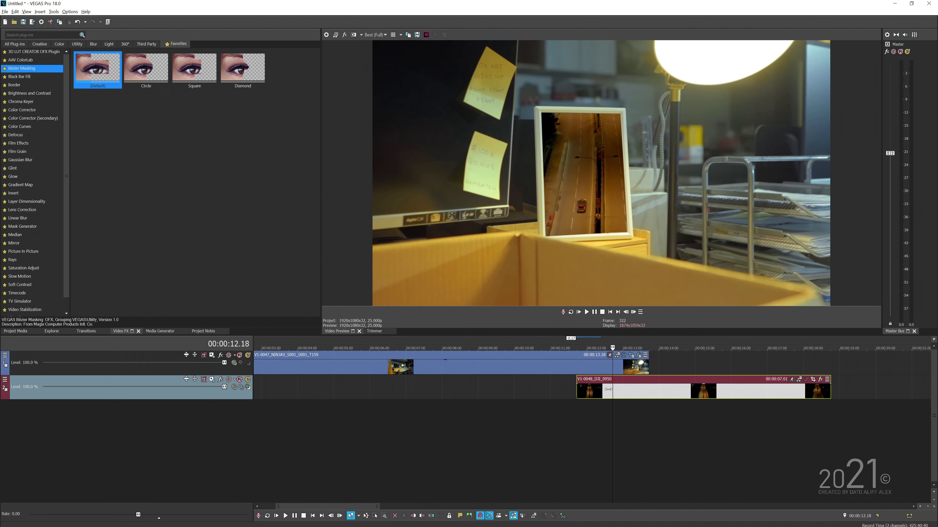
Step: Check the road inside the frame frame by frame and shift the road clip earlier to start at about 00:00:10.08
key(Left)
key(Left)
key(Left)
key(Left)
key(Left)
key(Left)
key(Left)
key(Left)
key(Left)
key(Left)
key(Right)
key(Right)
key(Right)
key(Right)
key(Right)
key(Right)
key(Right)
key(Right)
key(Right)
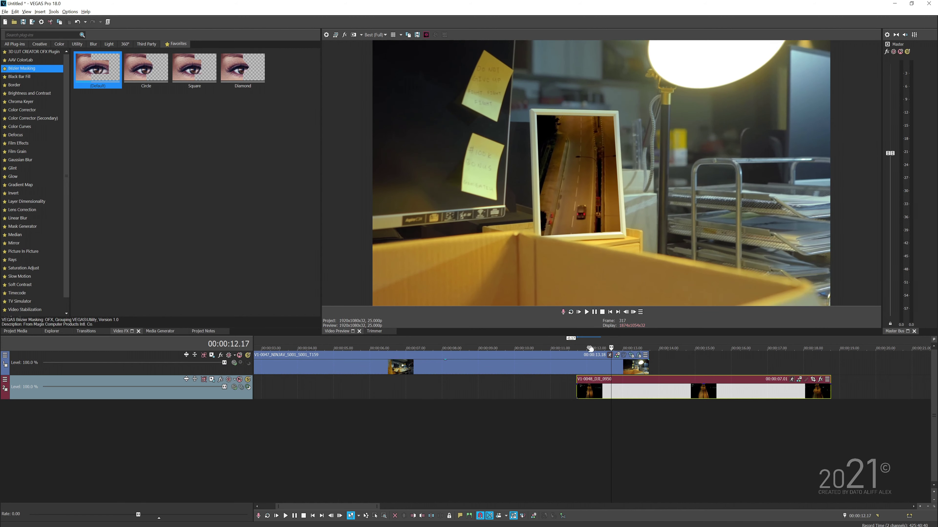
drag(636, 397, 571, 414)
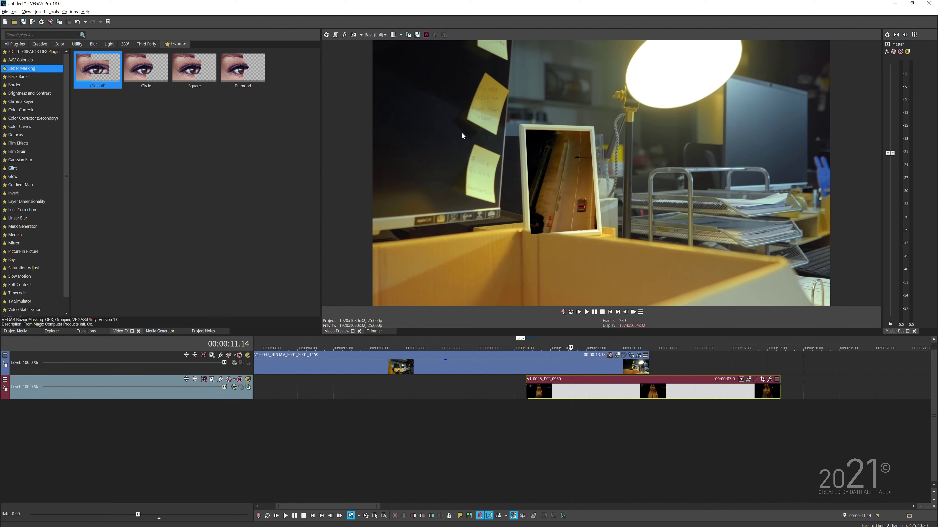
Step: Search the video effects for "pic" and apply the default Picture In Picture effect to the road clip
click(13, 36)
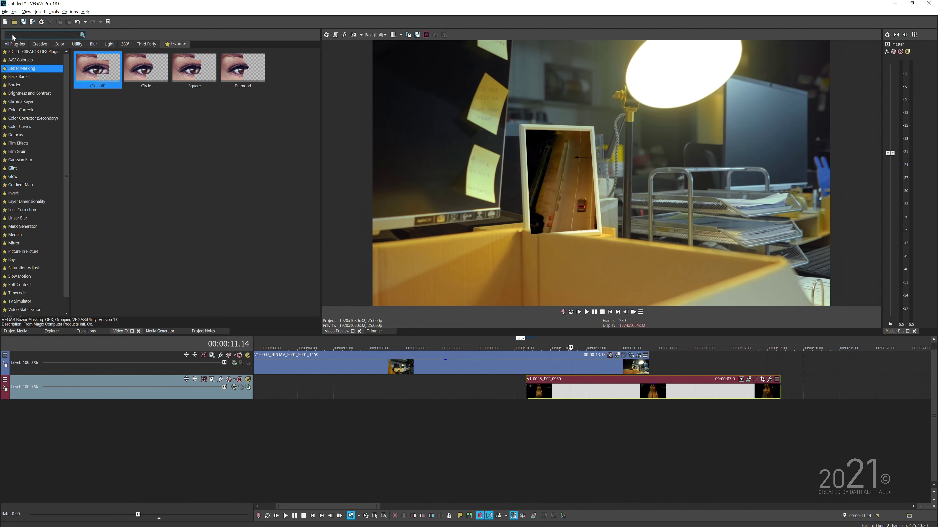
text(pic)
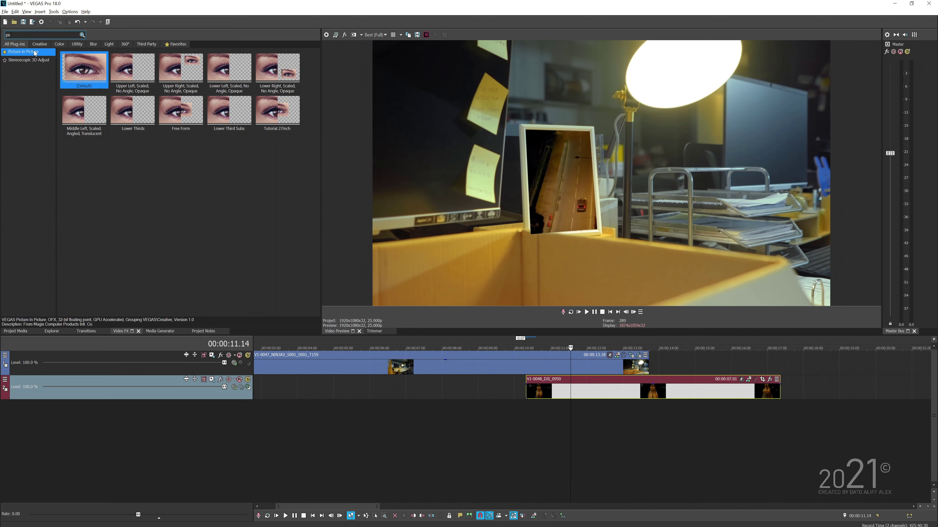
drag(483, 408, 551, 394)
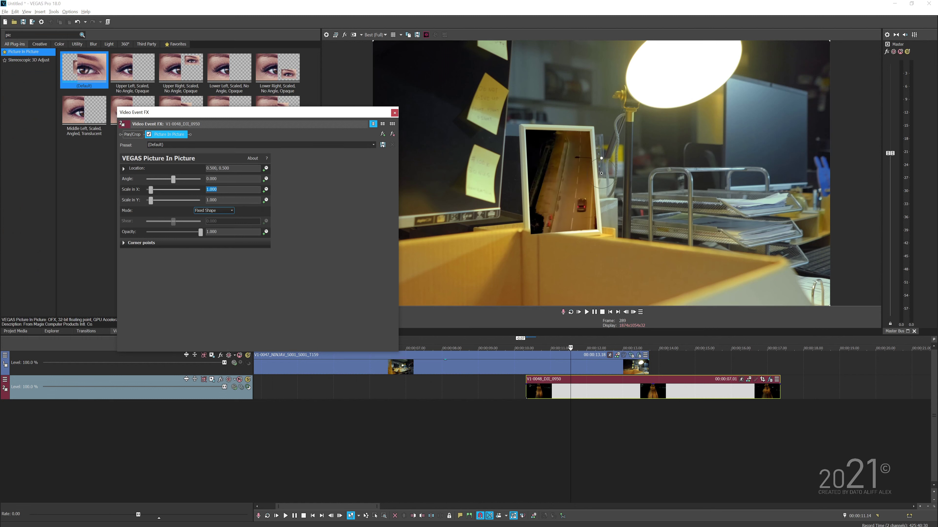
Step: Move the road image to Picture In Picture location 0.422, 0.510, centring the road in the photo frame, and close the effect window
drag(718, 239, 683, 235)
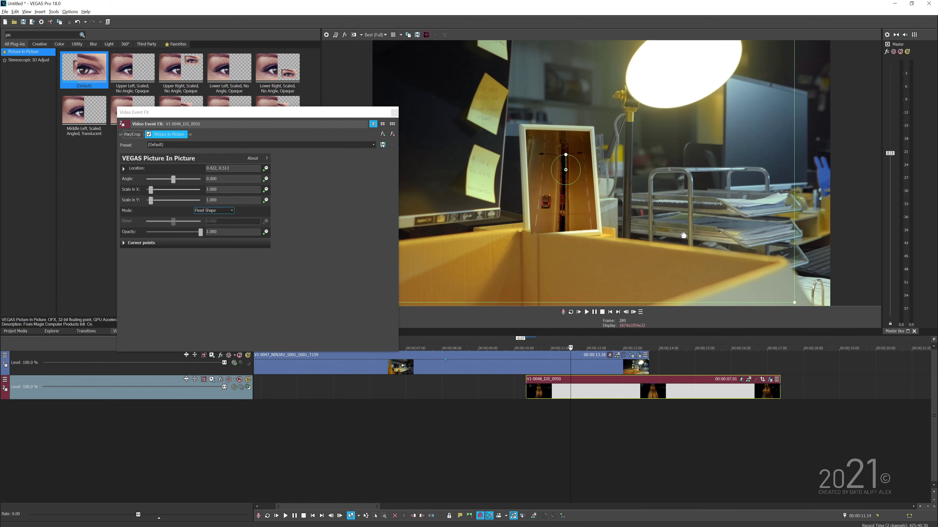
mouse_move(710, 189)
mouse_down()
mouse_move(705, 181)
mouse_move(694, 192)
mouse_up()
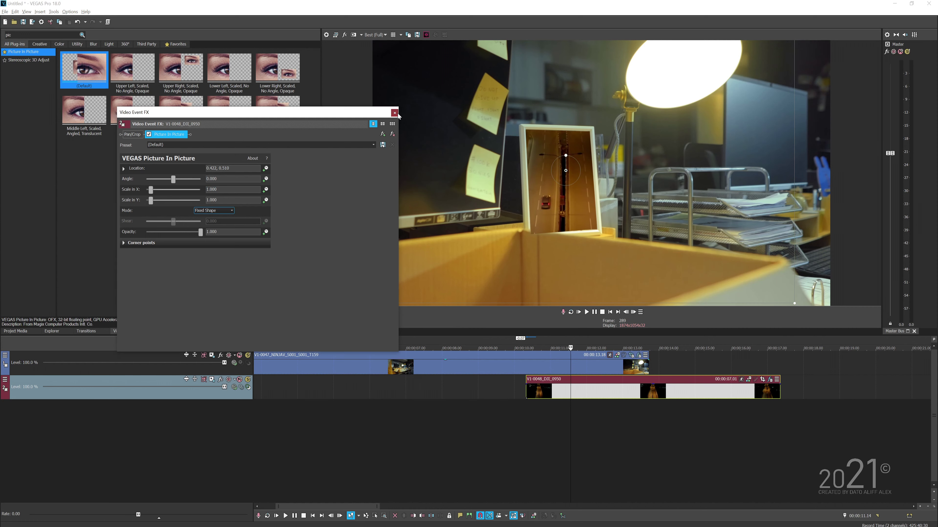
click(394, 112)
Step: Transfer the office clip's Region 1 motion tracking data to the road clip and close Motion Tracking
click(609, 355)
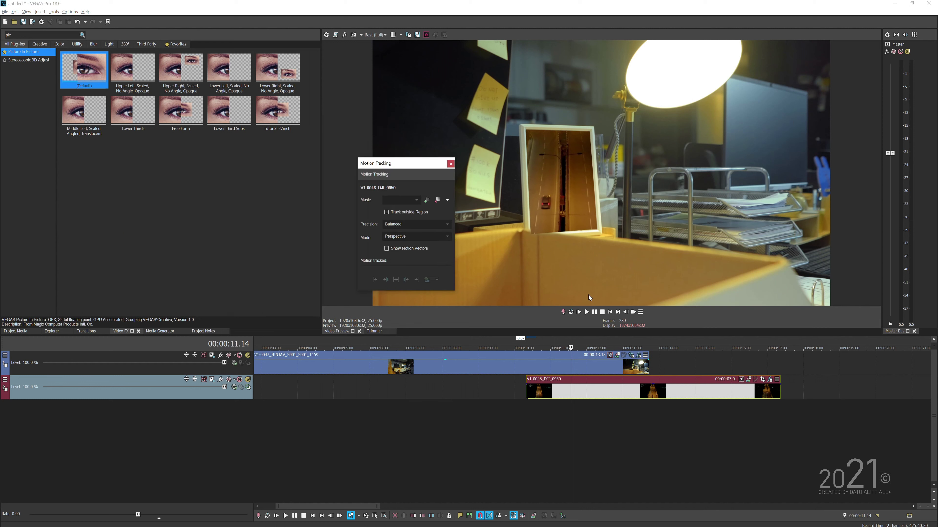
click(571, 369)
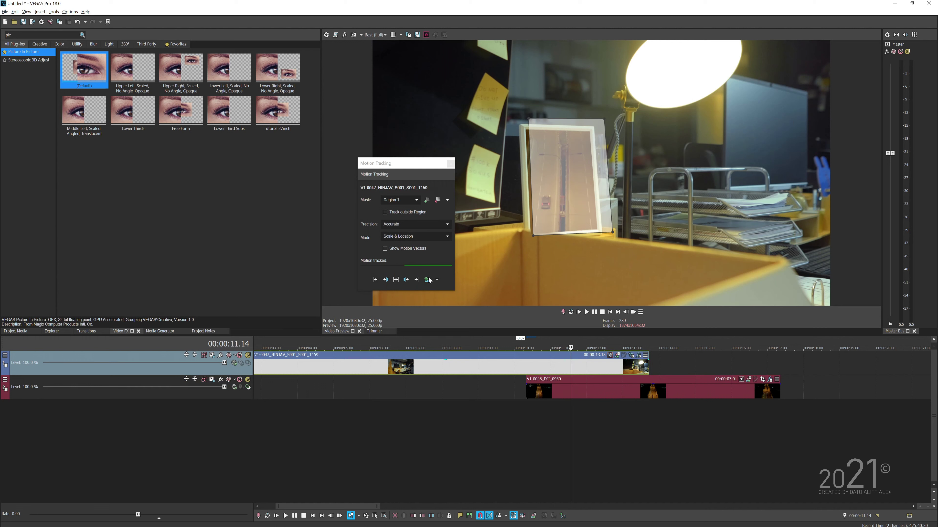
drag(427, 282, 531, 393)
click(451, 164)
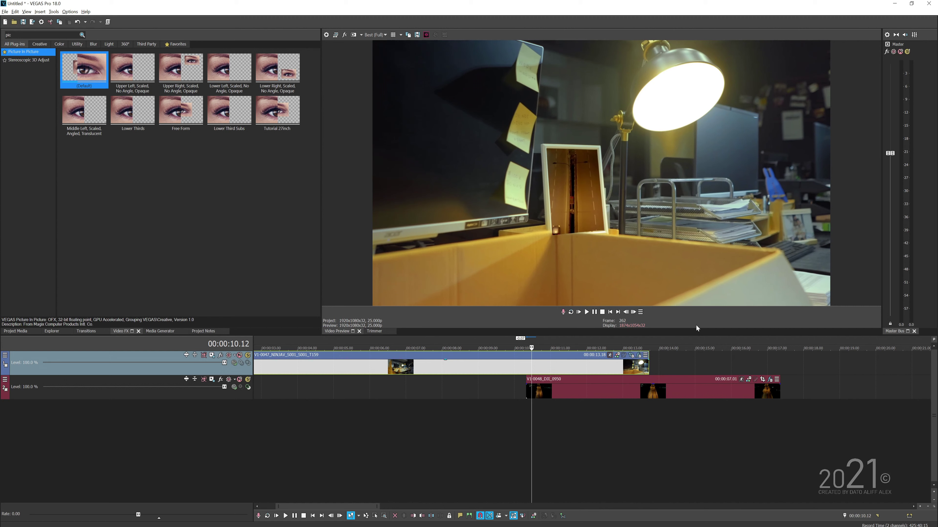
Step: Insert a new video track and place a copy of the office clip on it above the original
right_click(234, 376)
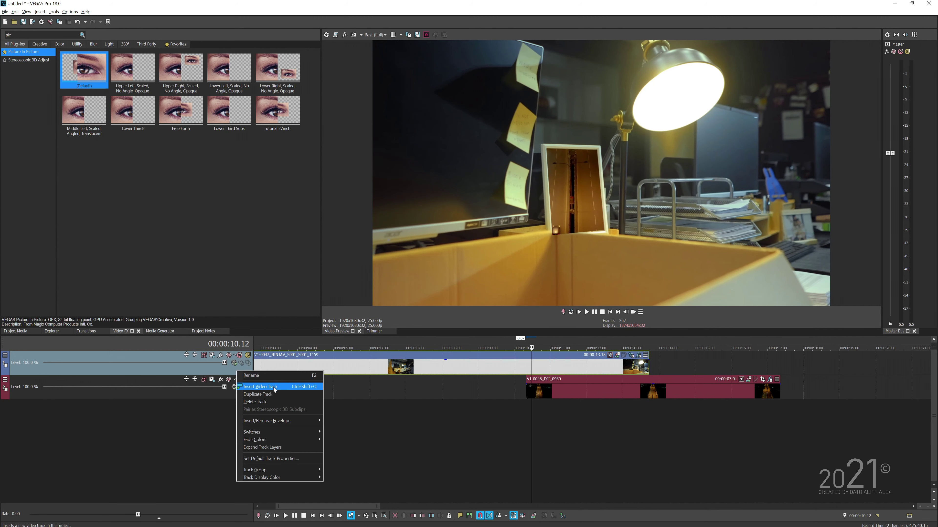
click(273, 387)
click(304, 380)
drag(343, 380, 344, 366)
click(412, 367)
click(544, 367)
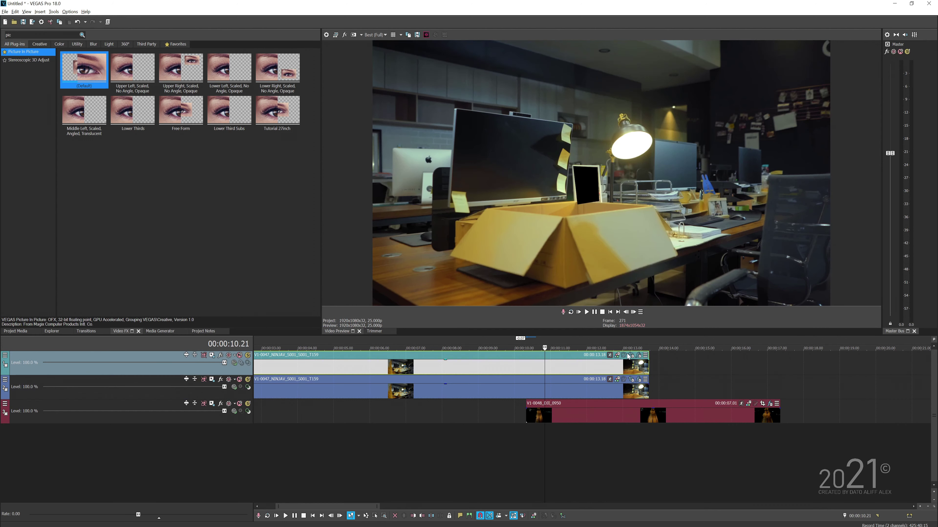
Step: Remove the Bézier Masking effect from the copied office clip on the top track and close the effect window
click(638, 355)
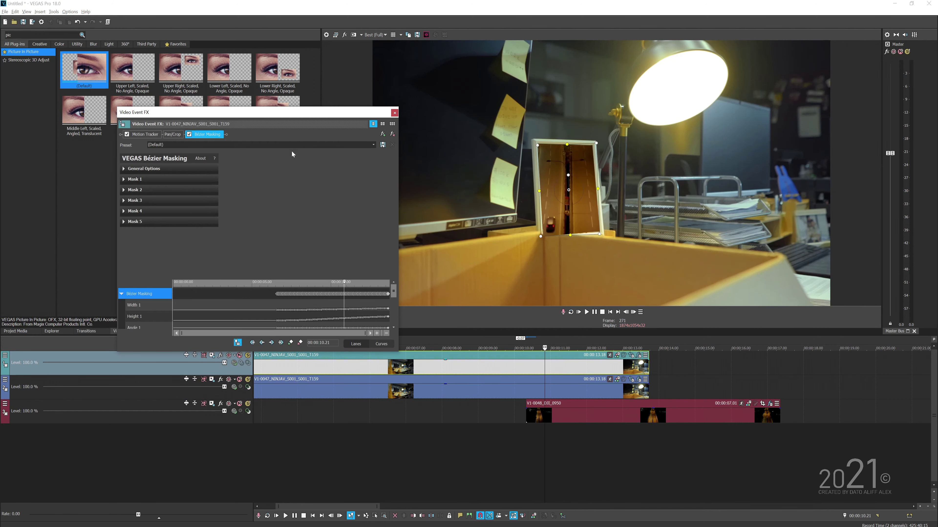
click(393, 133)
click(395, 112)
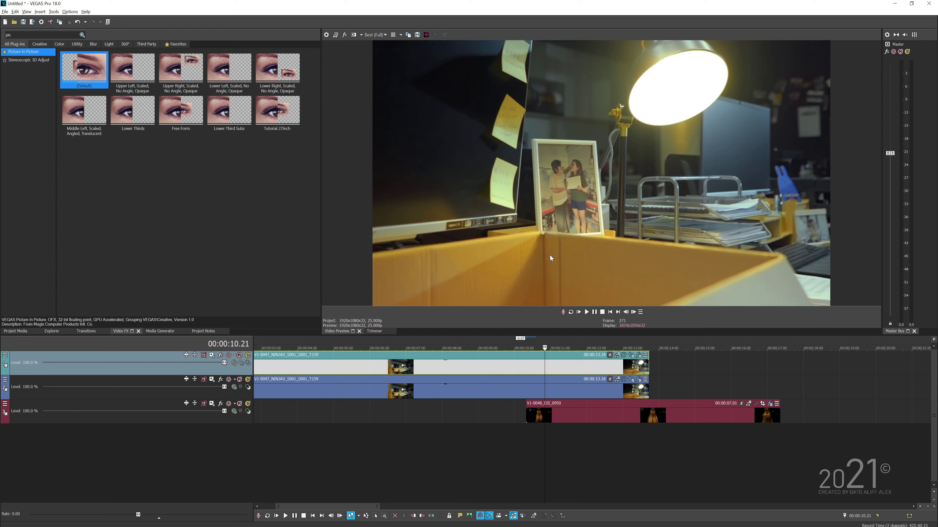
Step: Add a Composite Level envelope to the top track
click(531, 371)
drag(530, 368, 557, 372)
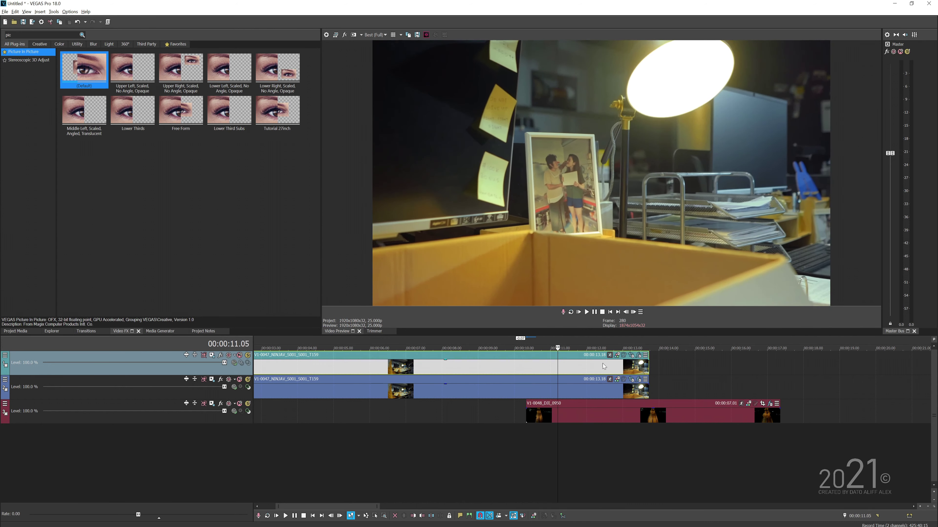
click(656, 359)
right_click(656, 359)
mouse_move(700, 470)
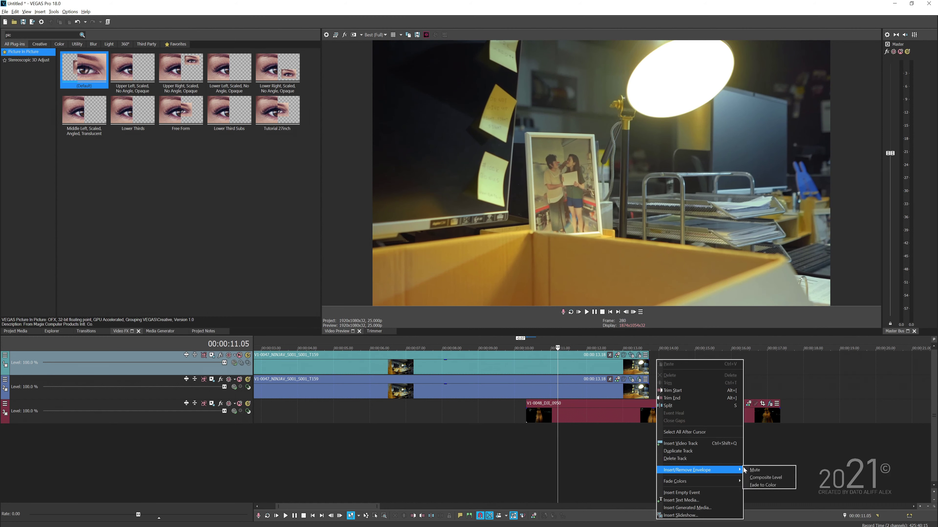
click(761, 478)
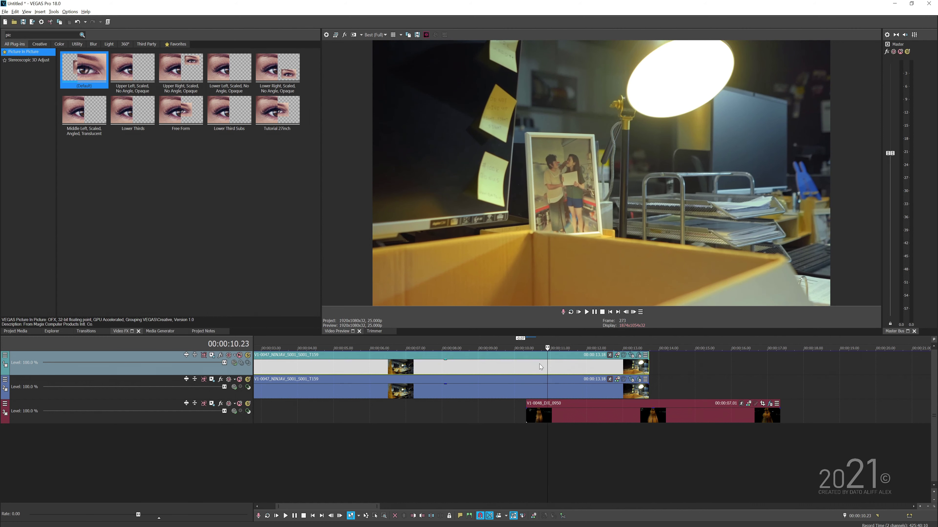
Step: Curve the top track's composite level down to zero from about 00:00:10.09 and add a fade-out to the masked office clip's end
click(548, 366)
click(528, 355)
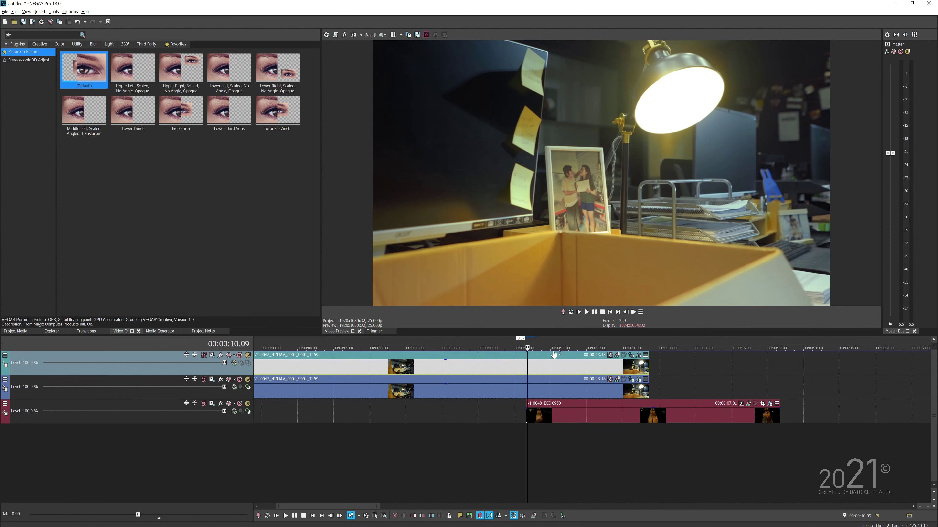
drag(553, 355, 488, 402)
click(593, 393)
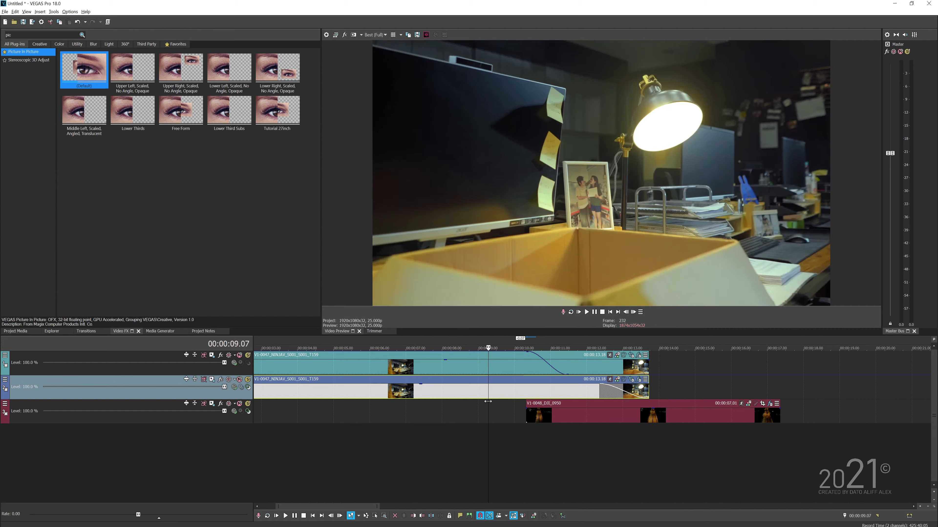
Step: Play the transition from photo to road from 00:00:09.07 and again from about 00:00:10.08 to check the blend
key(space)
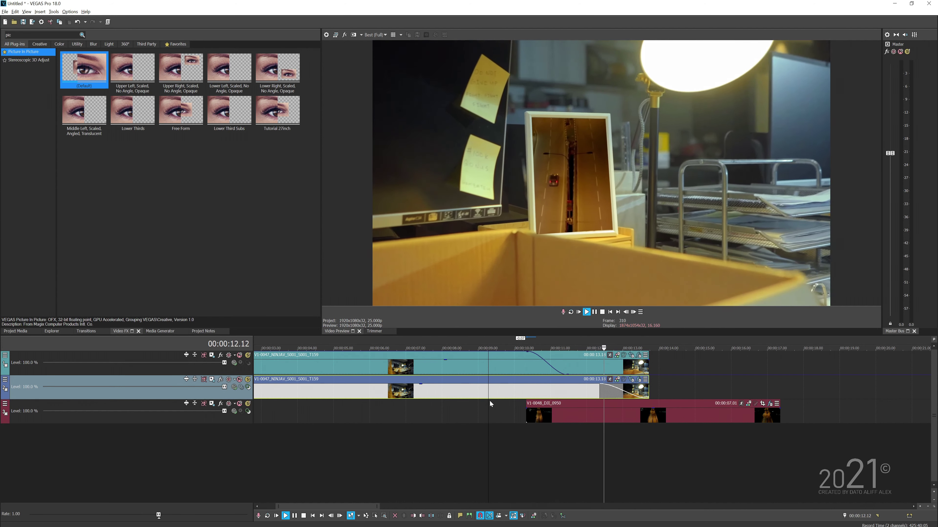
click(524, 427)
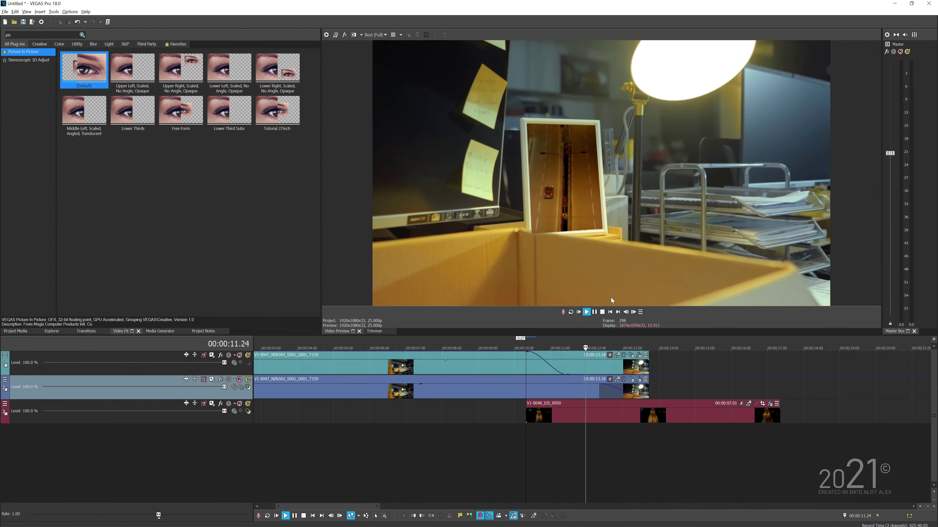
key(space)
click(557, 398)
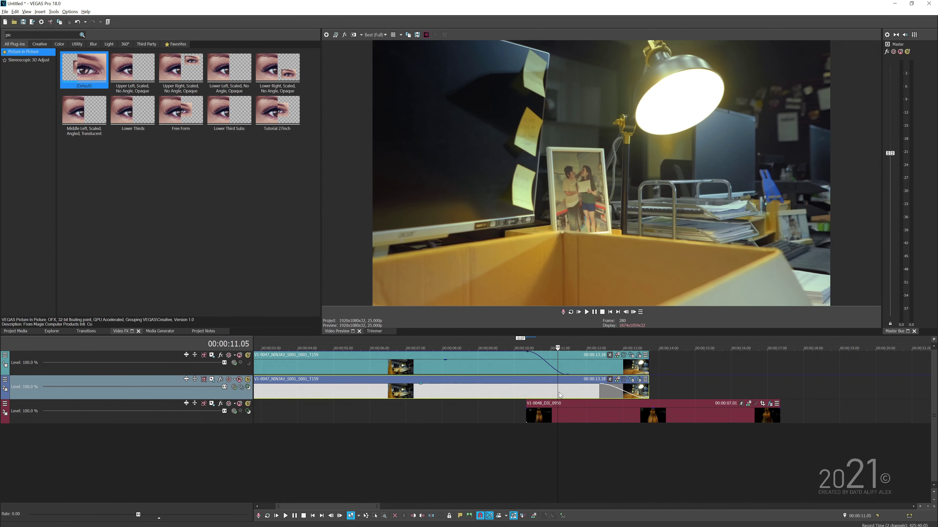
Step: Insert another video track and place a second copy of the unmasked office clip on it at the top
right_click(238, 372)
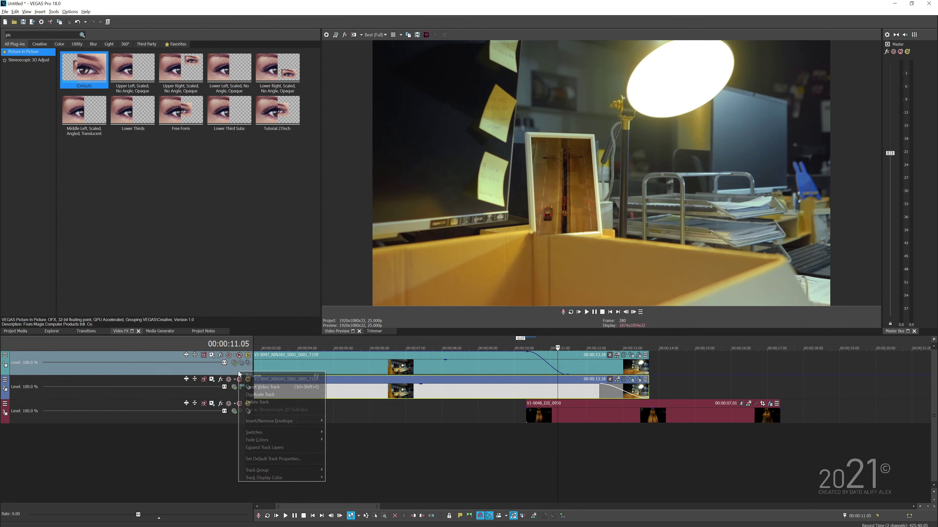
click(248, 387)
click(298, 382)
drag(336, 382, 333, 364)
click(523, 367)
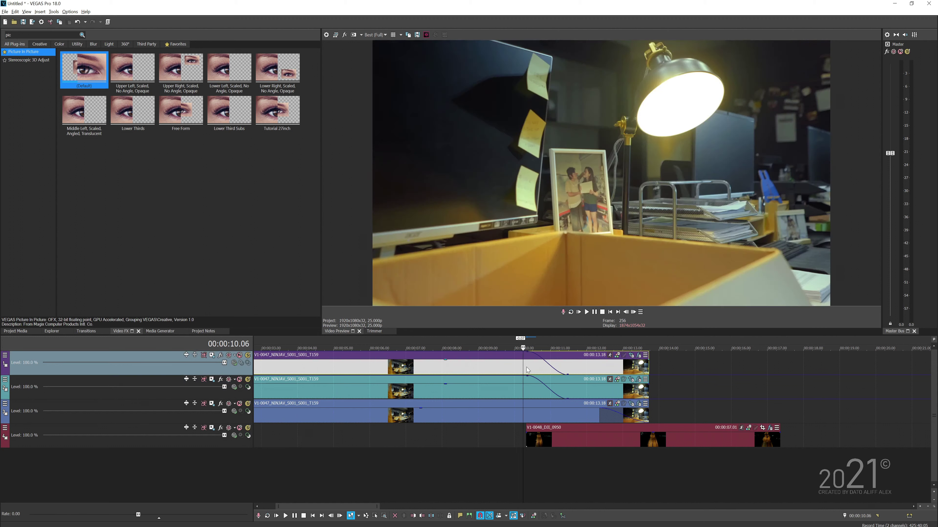
Step: Remove the Composite Level envelope from the new top track
right_click(577, 371)
mouse_move(627, 290)
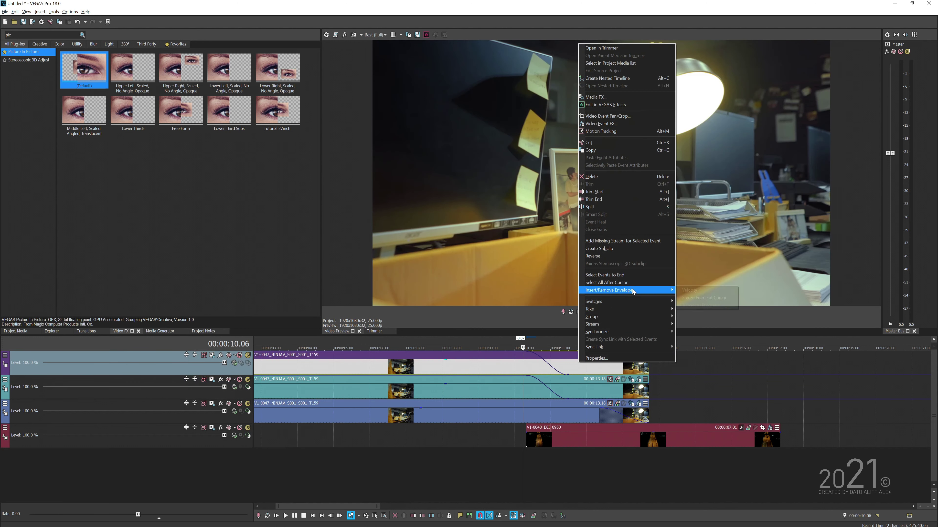
click(694, 297)
right_click(684, 356)
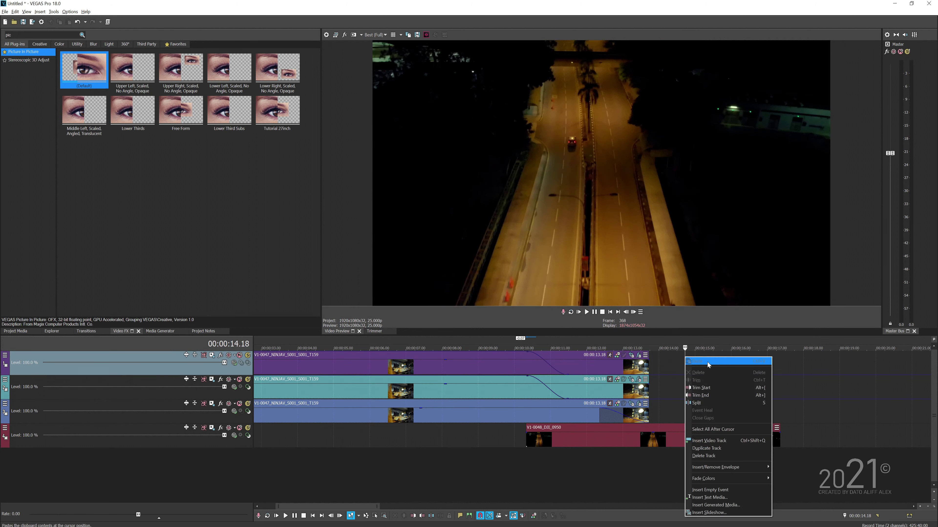
mouse_move(729, 467)
click(794, 475)
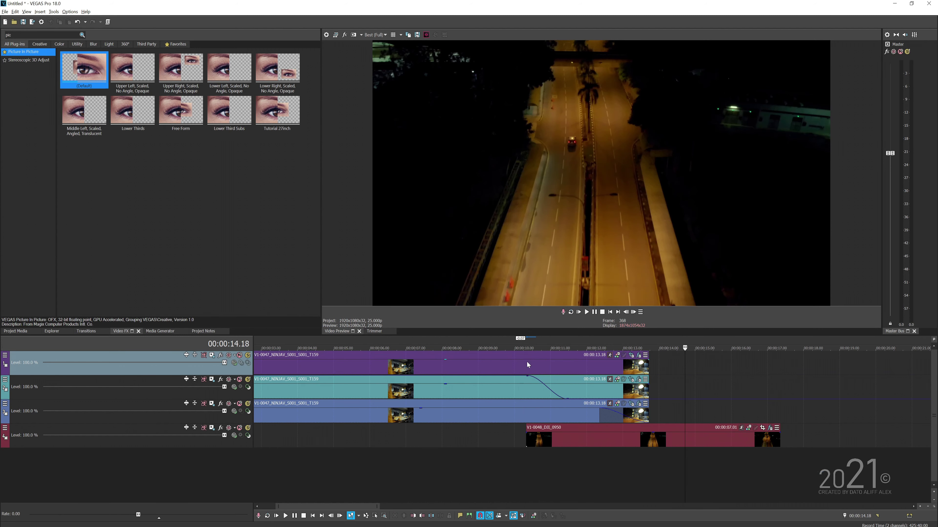
Step: At 00:00:10.08, enable a Pan/Crop mask on the top office clip and draw a closed path around the box edge below the photo frame
click(527, 367)
click(632, 356)
click(166, 330)
scroll(285, 278, up, 5)
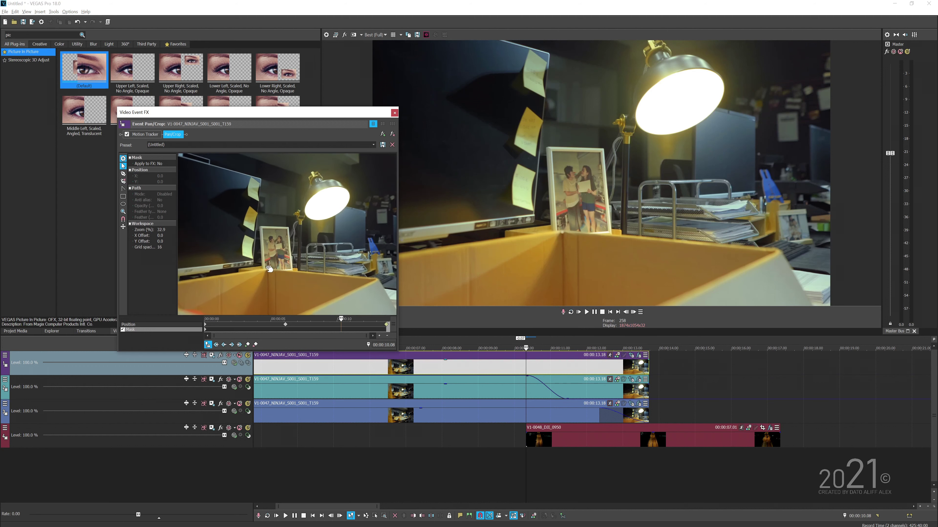
scroll(285, 292, up, 1)
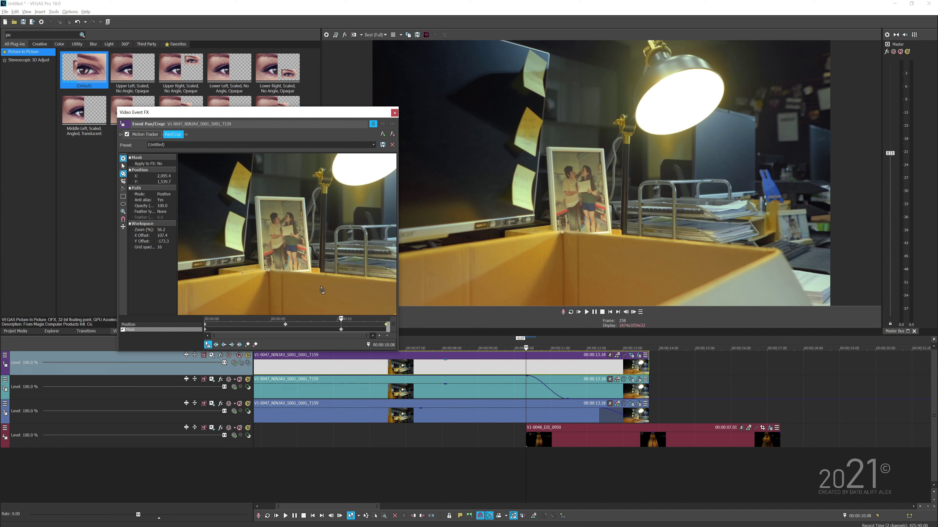
click(242, 275)
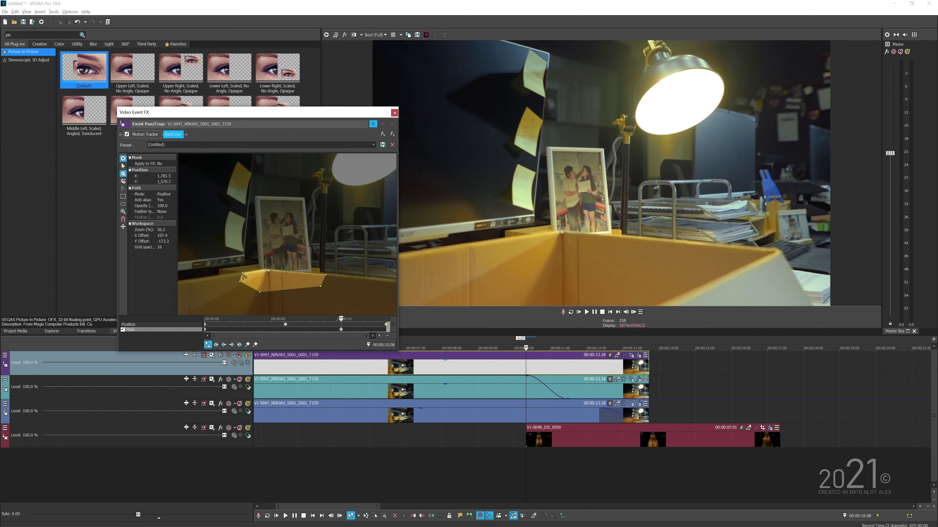
scroll(276, 278, up, 1)
Step: At 00:00:11.17, move the whole mask path so that it covers the box edge below the photo frame again
drag(526, 365, 574, 365)
click(122, 166)
click(268, 281)
drag(273, 284, 255, 287)
Step: Set the mask's feather type to Both and its feather amount to 3.0
click(167, 212)
click(167, 227)
click(173, 217)
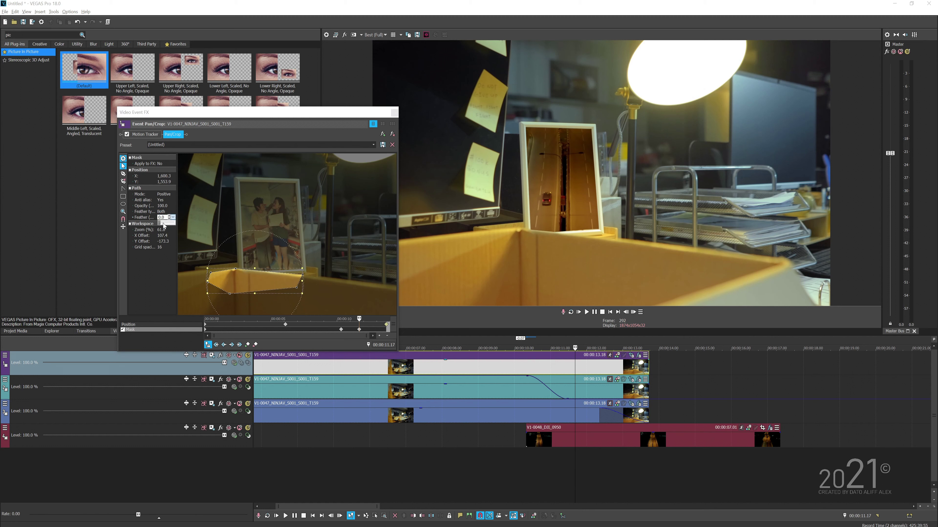
click(163, 224)
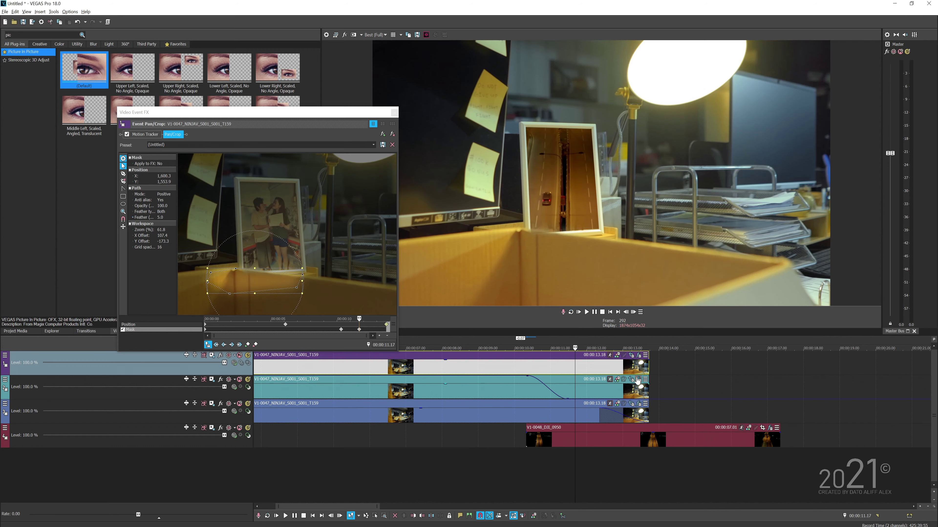
Step: Review the Mask 1 settings of the Bézier Masking effect on the third track's office clip, including its feather options
click(620, 362)
click(631, 405)
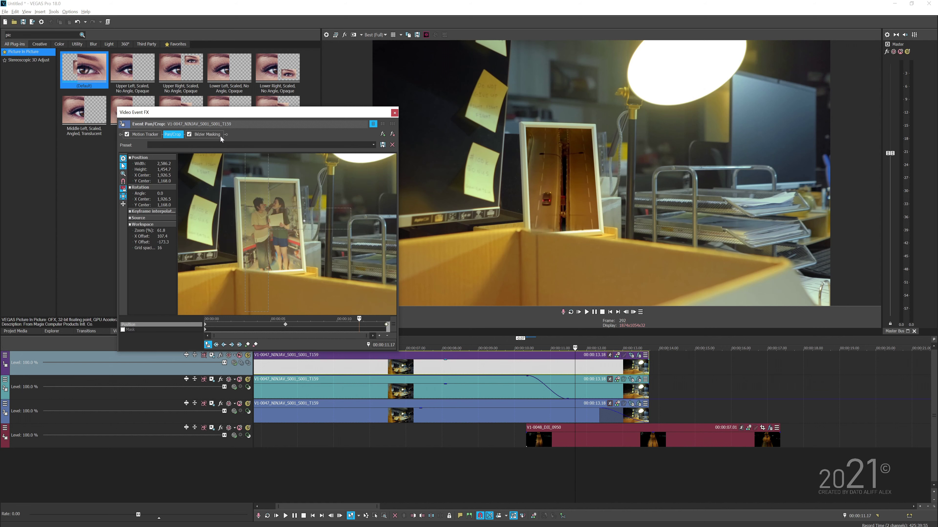
click(220, 136)
click(123, 211)
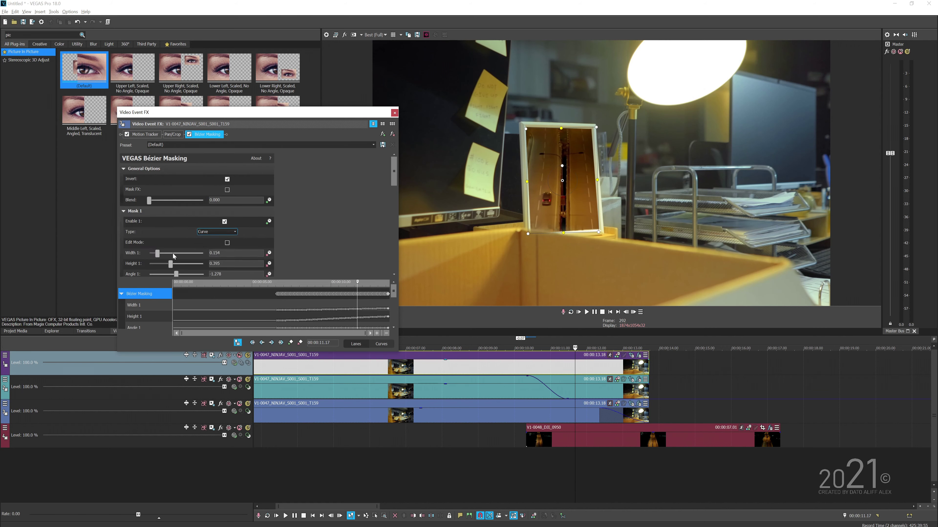
scroll(395, 179, down, 3)
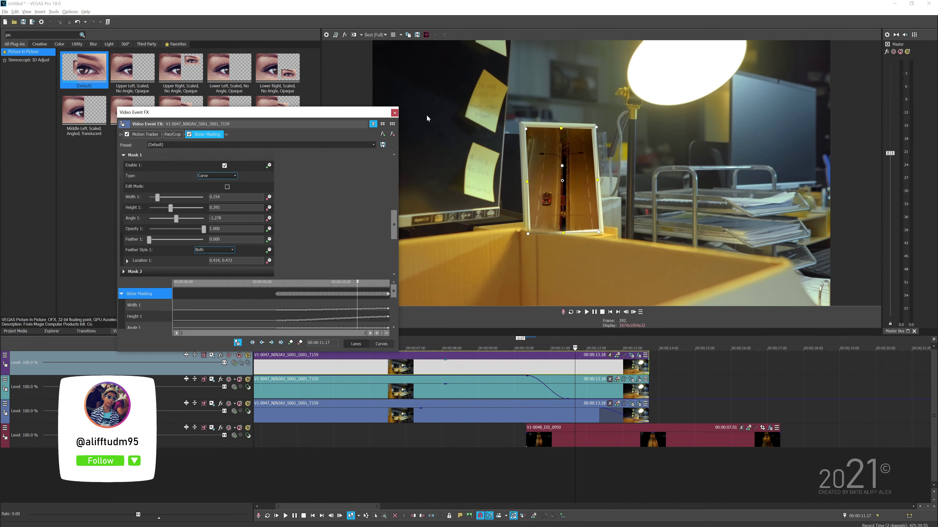
click(394, 112)
Step: Check the composite at several points between 00:00:10.08 and 00:00:12.21, comparing the box edge and the frame contents
scroll(469, 433, down, 3)
click(415, 424)
click(443, 421)
click(459, 420)
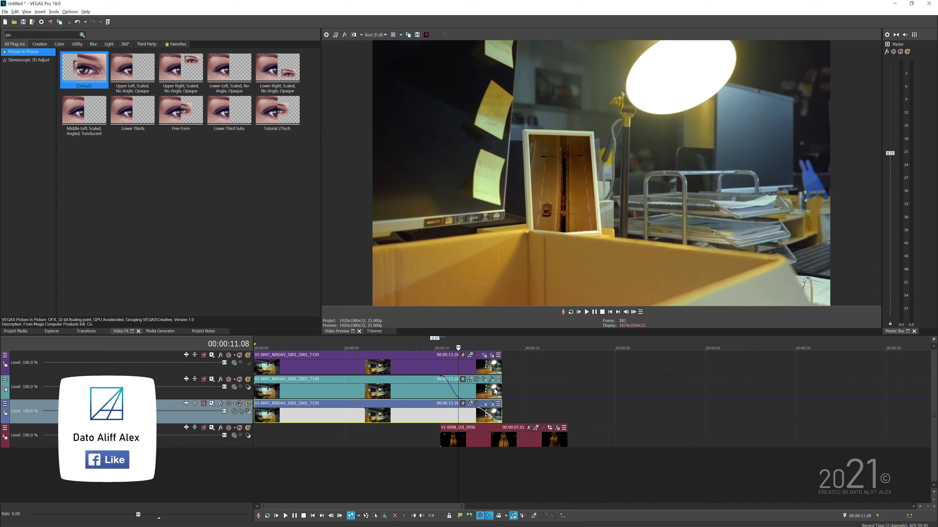
click(476, 373)
click(486, 372)
click(455, 372)
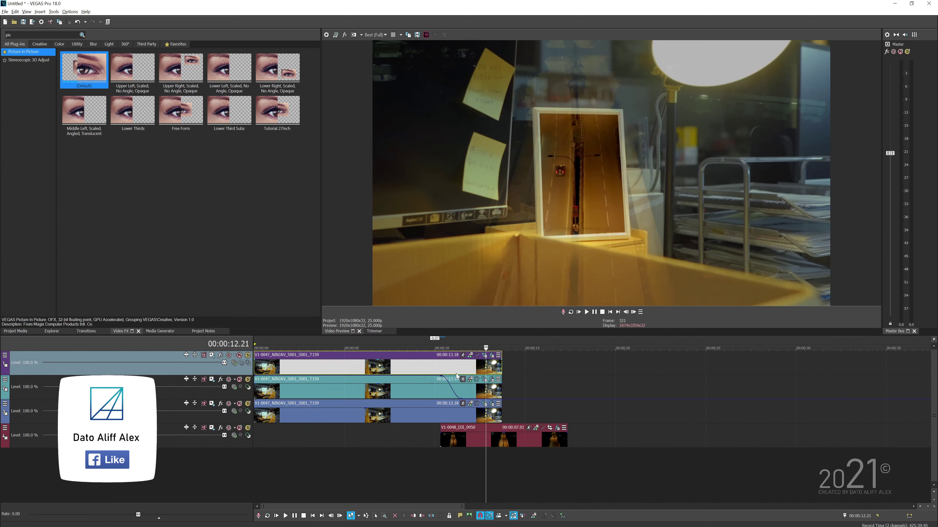
click(475, 369)
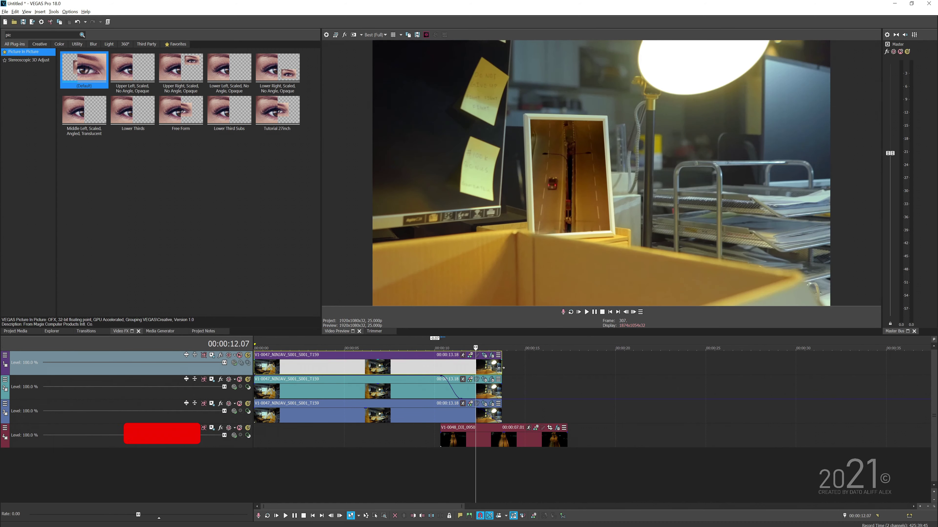
click(517, 368)
click(439, 371)
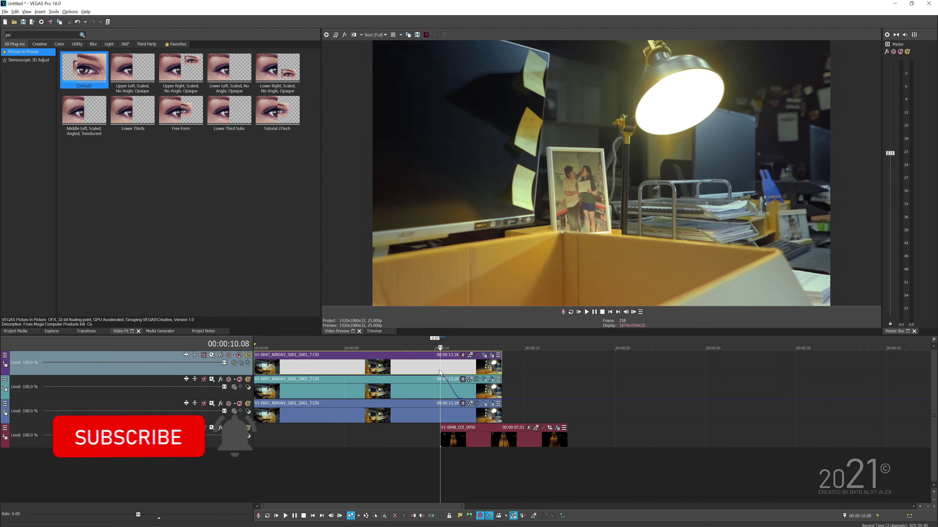
click(463, 370)
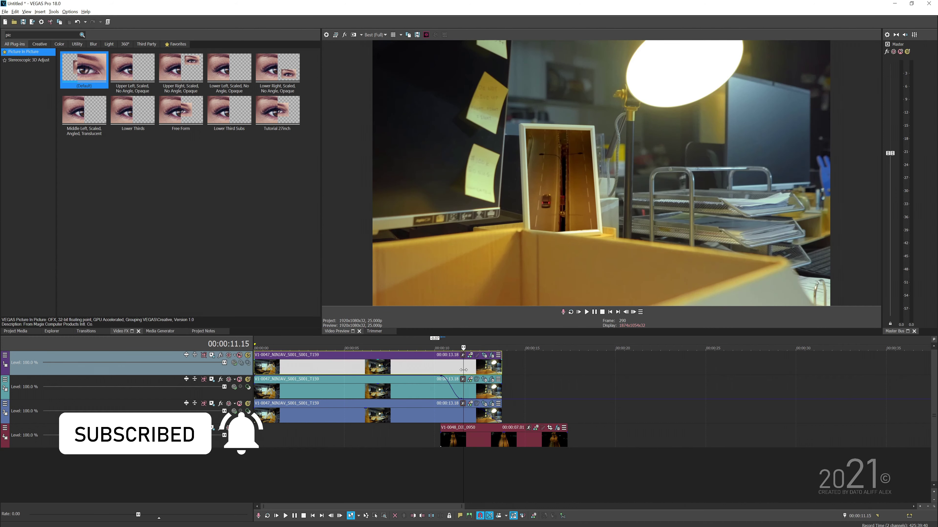